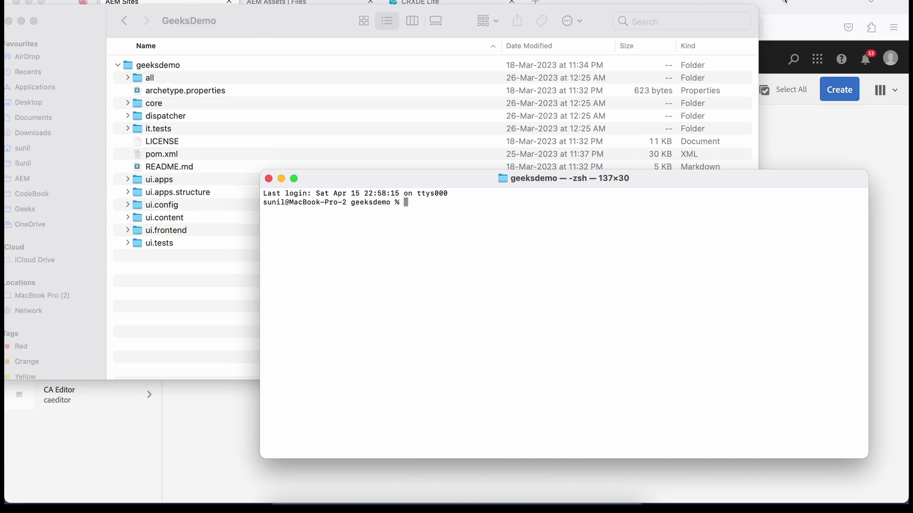
# Review the existing AEM Sites list and the existing Assets folders in the browser
pyautogui.click(785, 2)
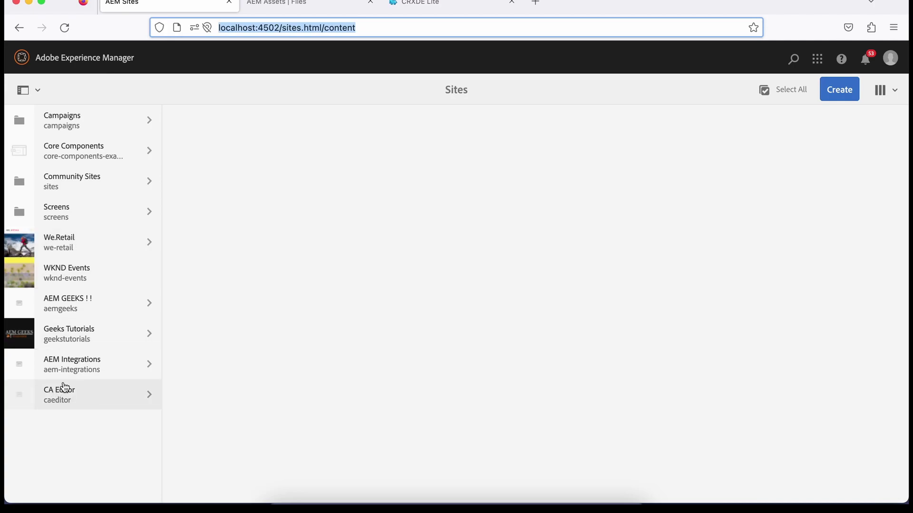
pyautogui.click(304, 4)
pyautogui.moveTo(287, 157)
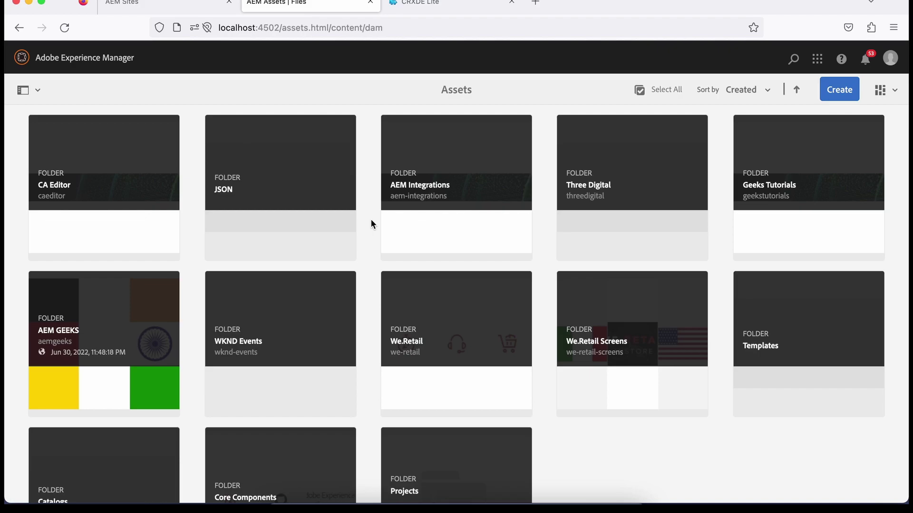
# Examine the existing nodes under apps, conf and content in the CRXDE Lite repository tree
pyautogui.click(442, 2)
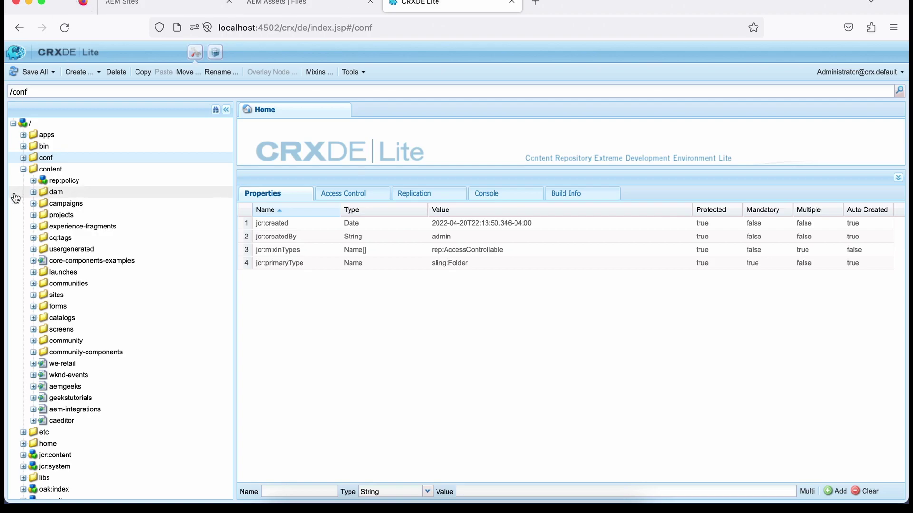
pyautogui.click(22, 169)
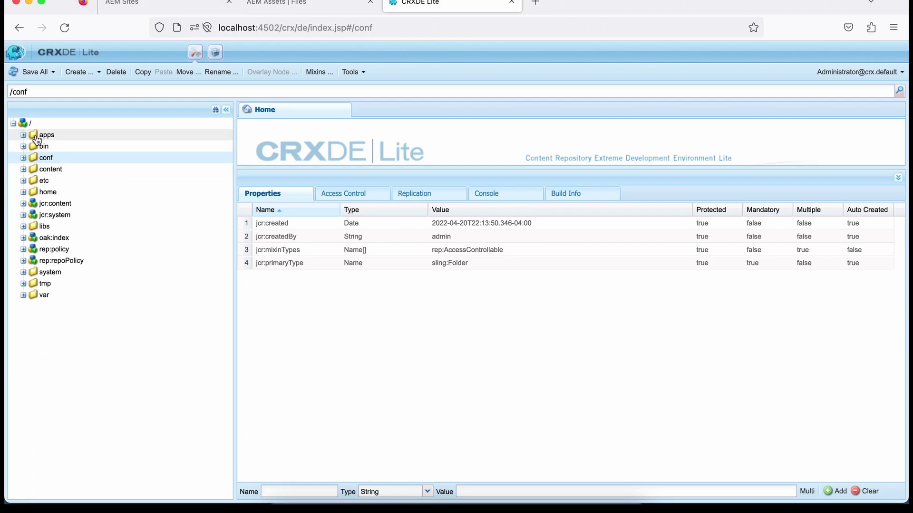
pyautogui.doubleClick(38, 139)
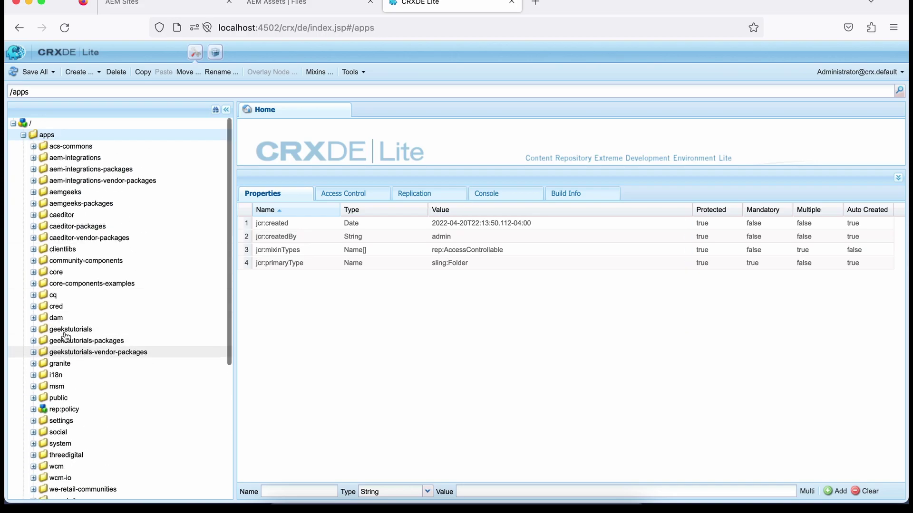
pyautogui.doubleClick(37, 139)
pyautogui.doubleClick(39, 158)
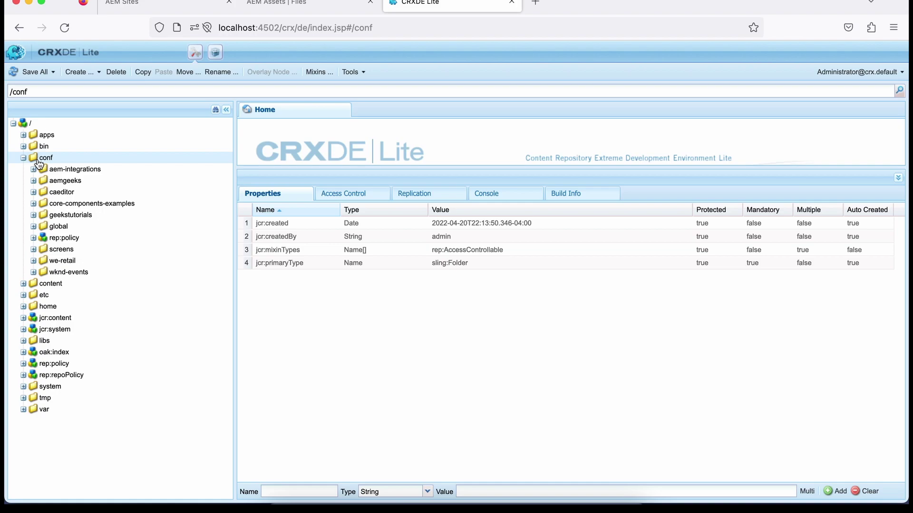
pyautogui.click(24, 158)
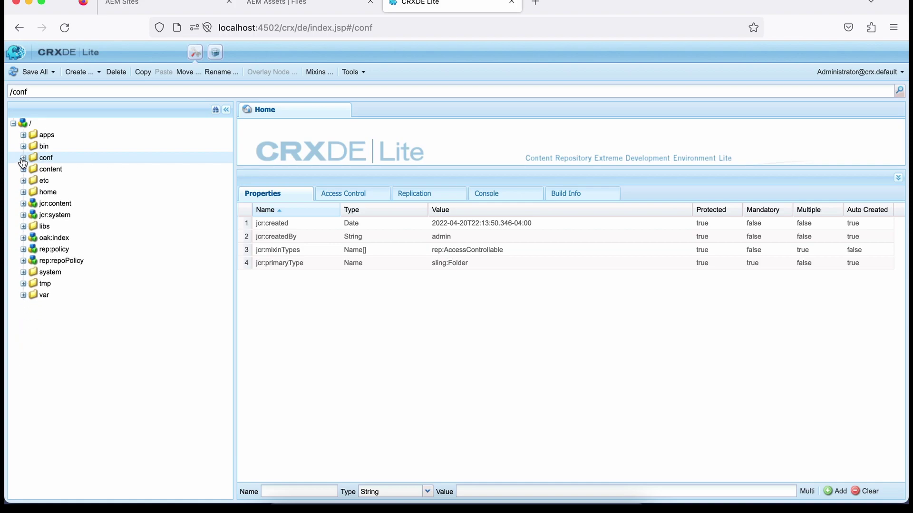
pyautogui.doubleClick(52, 170)
# Switch to Terminal and build and deploy the geeksdemo project with "mvn clean install -PautoInstallPackage"
pyautogui.click(147, 4)
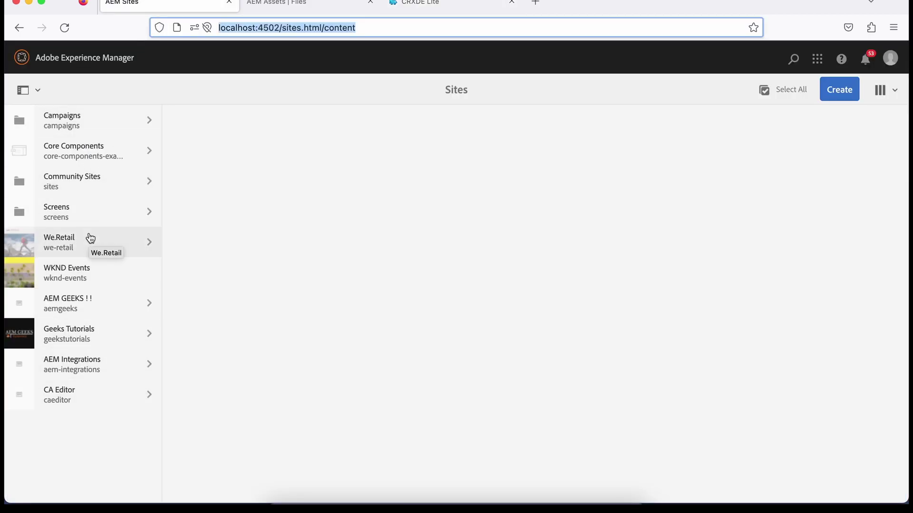
pyautogui.click(564, 499)
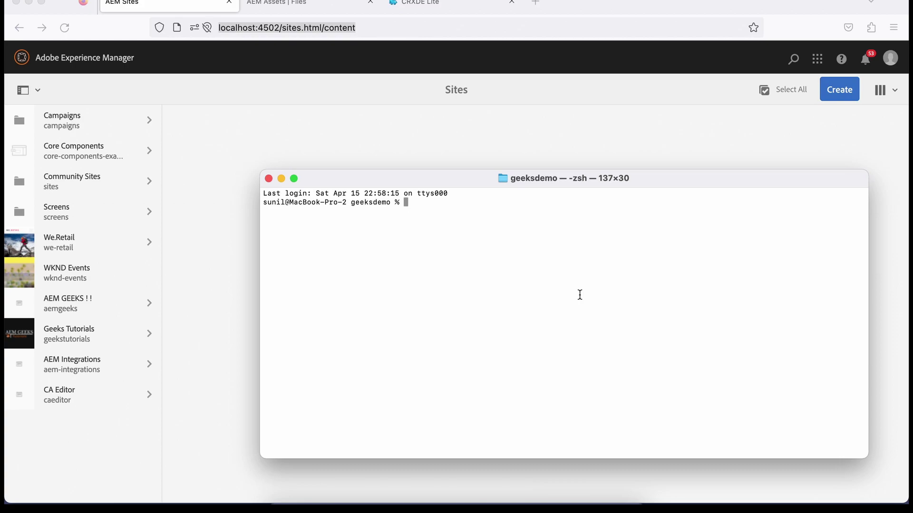
pyautogui.write('mvn ')
pyautogui.write('clean inst')
pyautogui.write('all -')
pyautogui.write('PautoIns')
pyautogui.write('tallpackag')
pyautogui.write('e')
pyautogui.press('BackSpace')
pyautogui.press('BackSpace')
pyautogui.press('BackSpace')
pyautogui.press('BackSpace')
pyautogui.press('BackSpace')
pyautogui.press('BackSpace')
pyautogui.press('BackSpace')
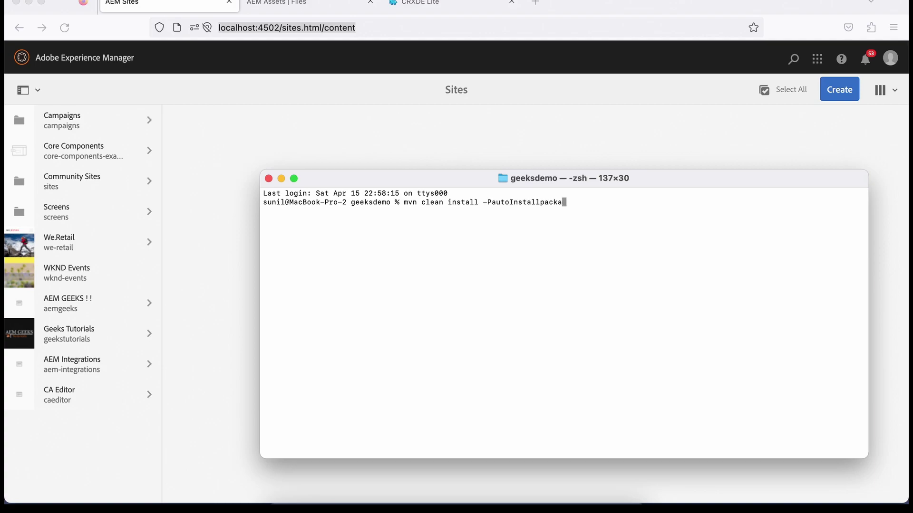
pyautogui.write('Package')
pyautogui.write('-D')
pyautogui.press('BackSpace')
pyautogui.press('BackSpace')
pyautogui.press('BackSpace')
pyautogui.press('Return')
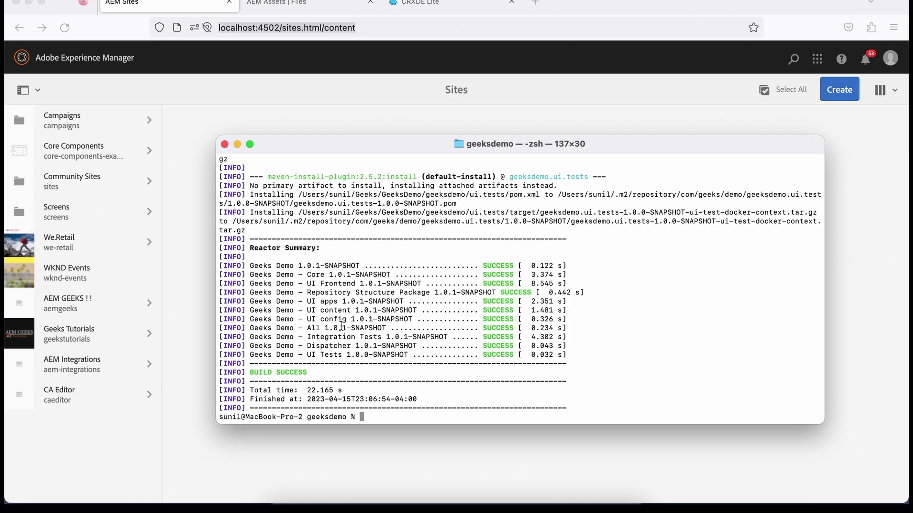
# Reload AEM Sites in the browser and open Language Masters under the Geeks Demo site
pyautogui.click(64, 28)
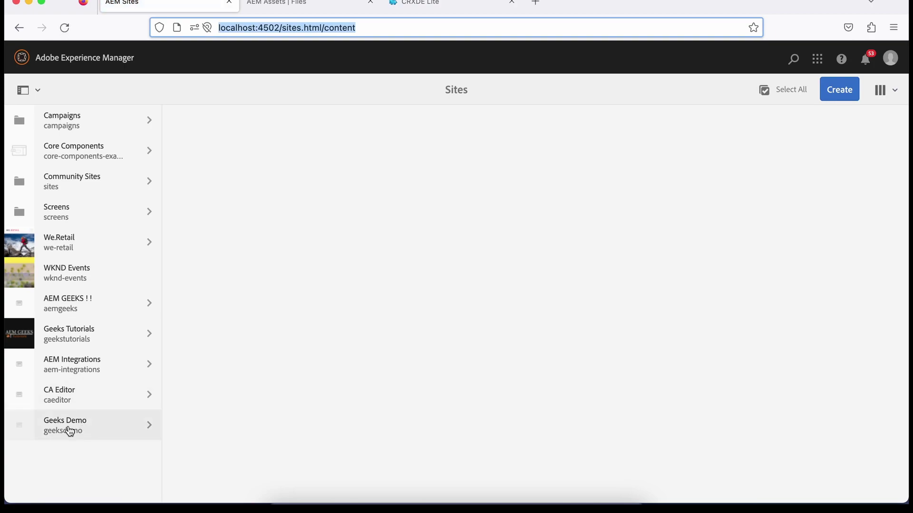
pyautogui.click(85, 433)
pyautogui.click(277, 122)
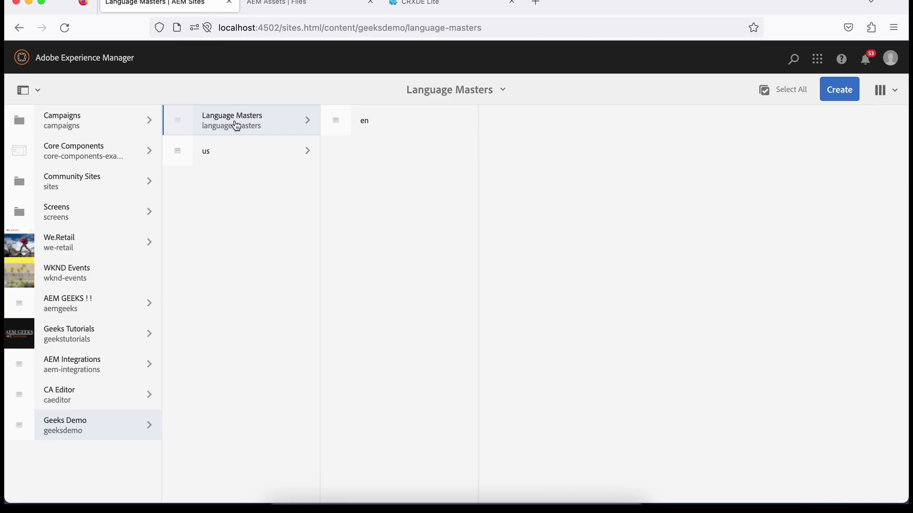
# Reload the AEM Assets listing and check for the Geeks Demo folder
pyautogui.click(333, 8)
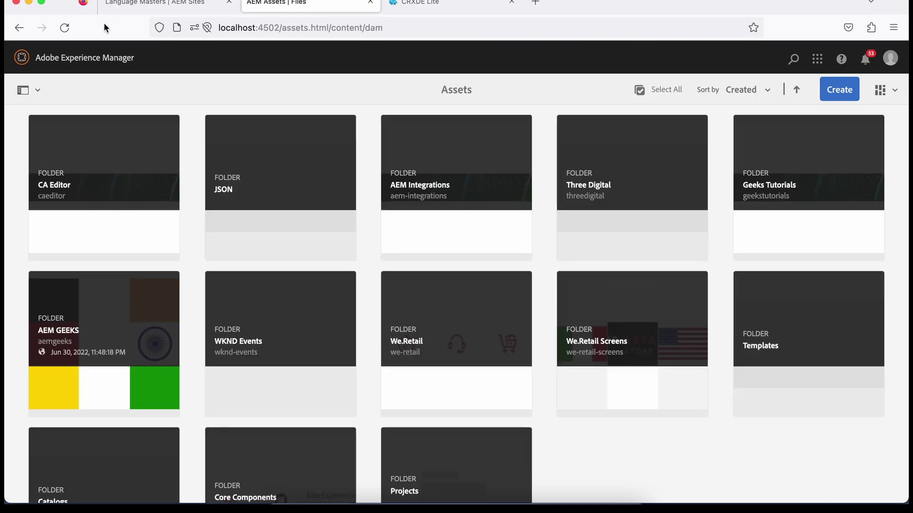
pyautogui.click(65, 28)
pyautogui.moveTo(67, 204)
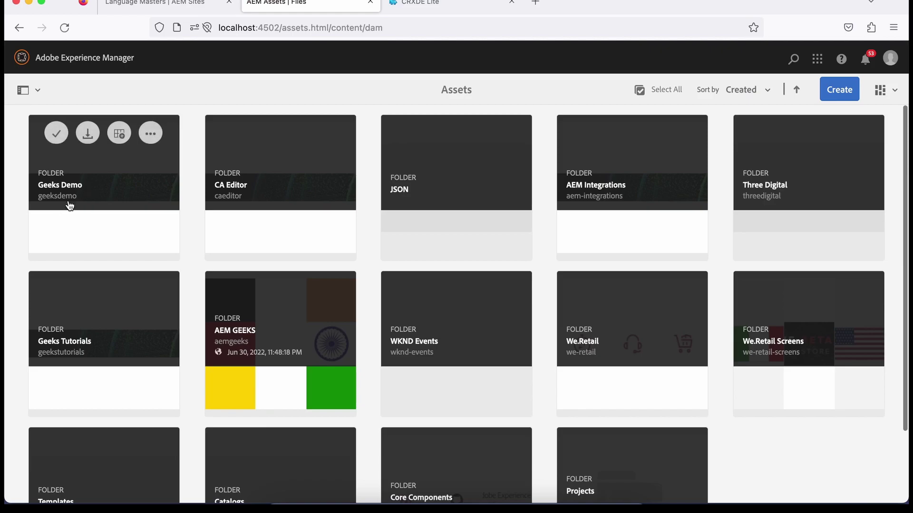
# Refresh the CRXDE Lite tree and examine the subfolders of /apps/geeksdemo
pyautogui.click(442, 4)
pyautogui.click(13, 74)
pyautogui.scroll(-2, 65, 313)
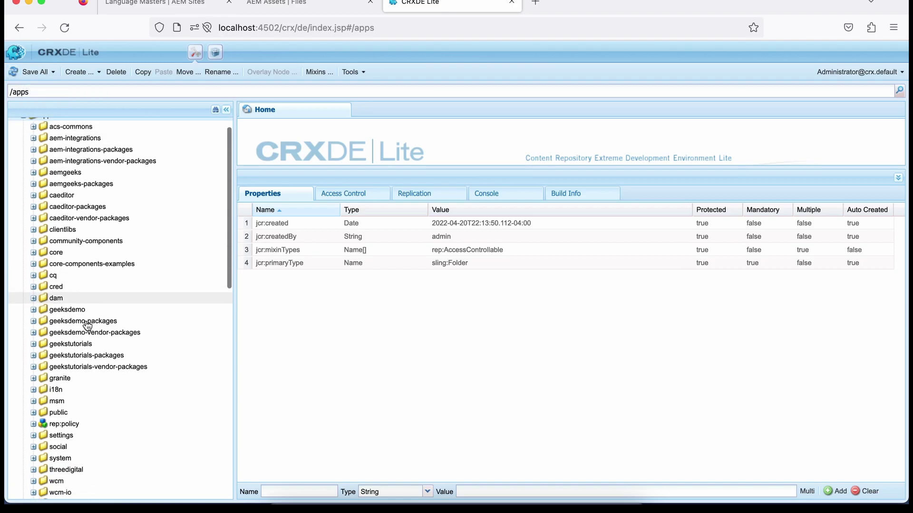
pyautogui.doubleClick(63, 308)
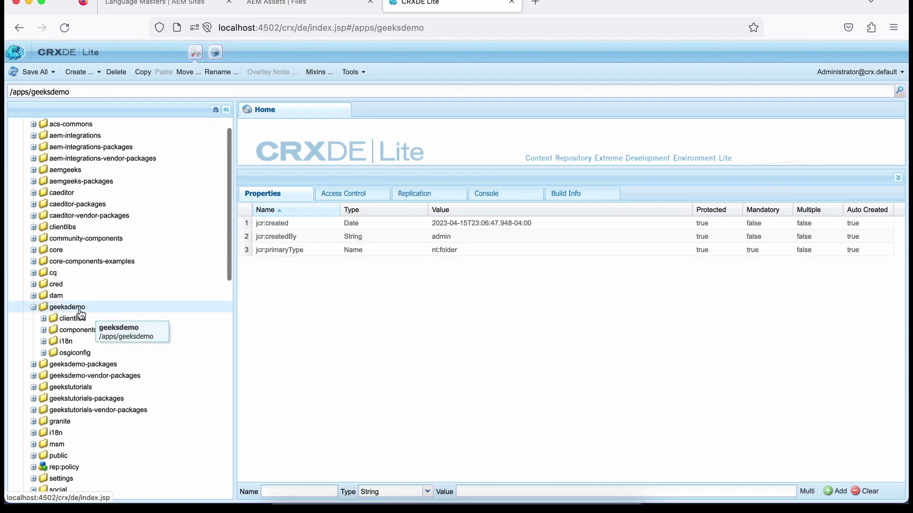
pyautogui.scroll(-1, 81, 315)
pyautogui.scroll(-1, 81, 315)
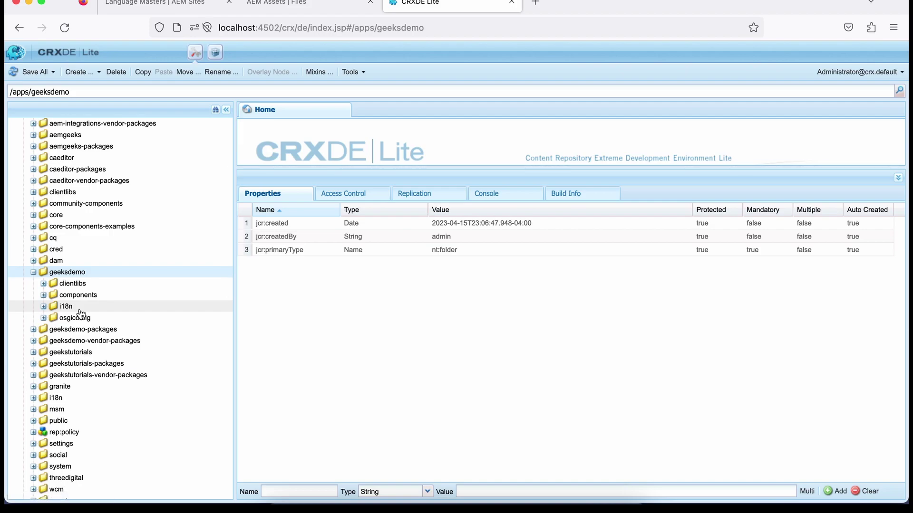
pyautogui.scroll(-1, 75, 304)
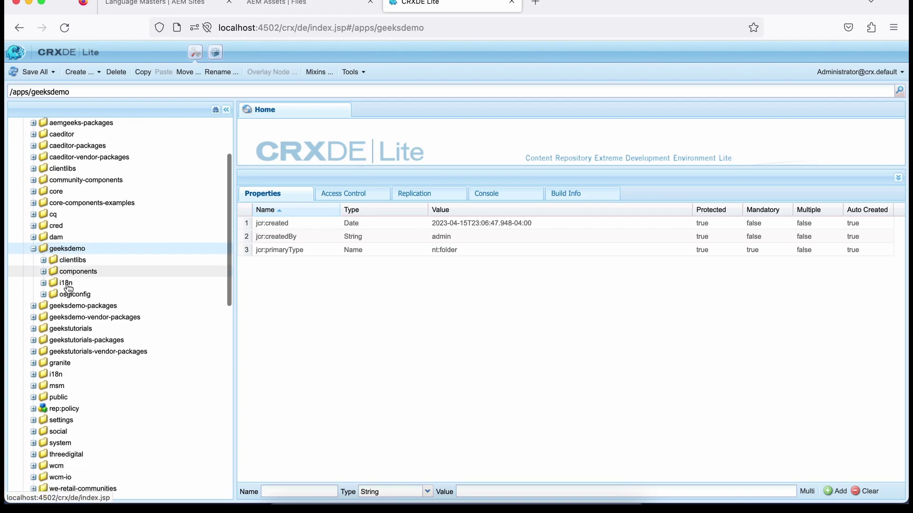
pyautogui.click(33, 248)
# Refresh the conf node and examine /conf/geeksdemo, including its sling:configs node
pyautogui.scroll(-10, 48, 266)
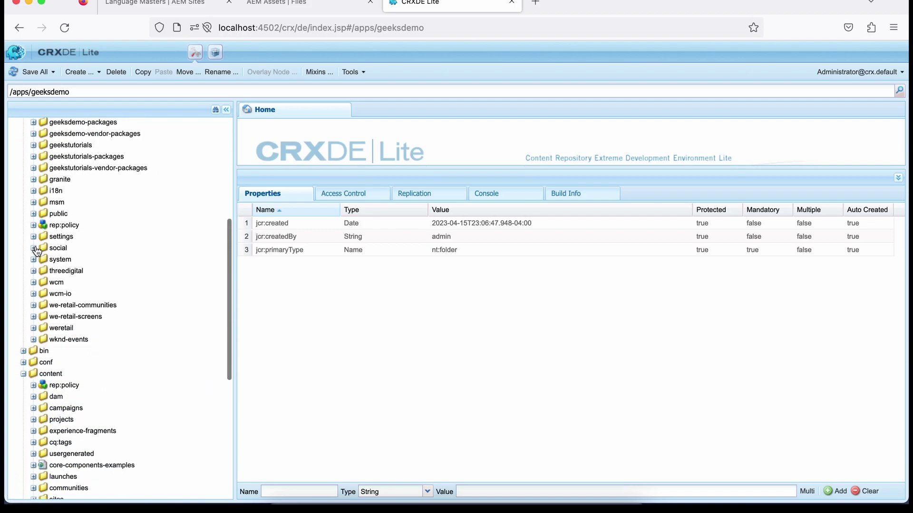
pyautogui.doubleClick(45, 225)
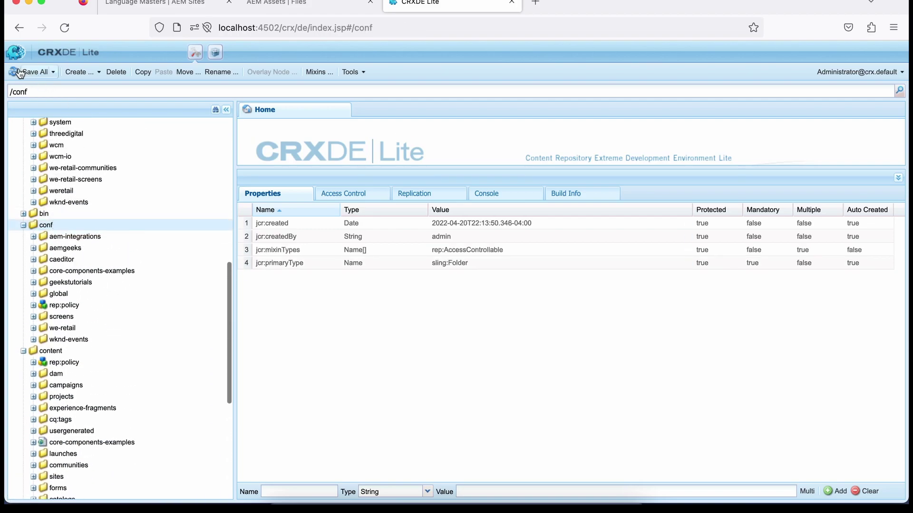
pyautogui.scroll(-1, 122, 255)
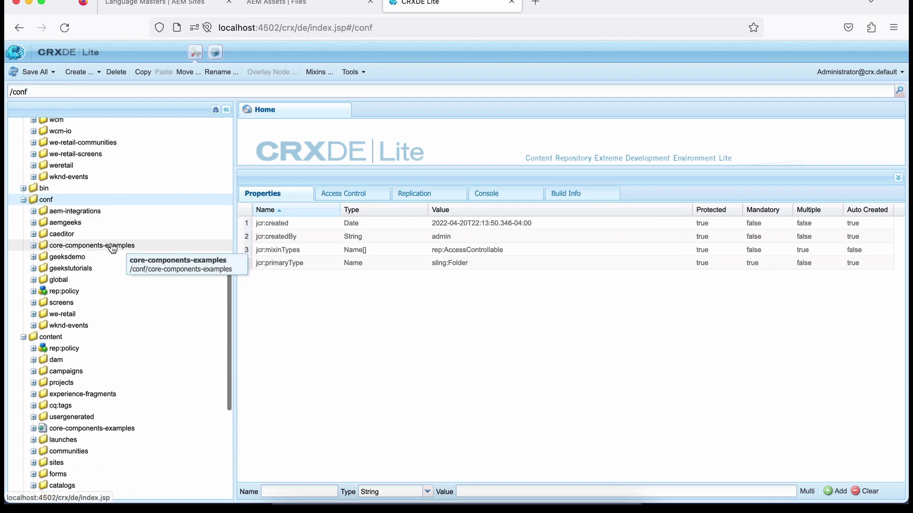
pyautogui.doubleClick(79, 258)
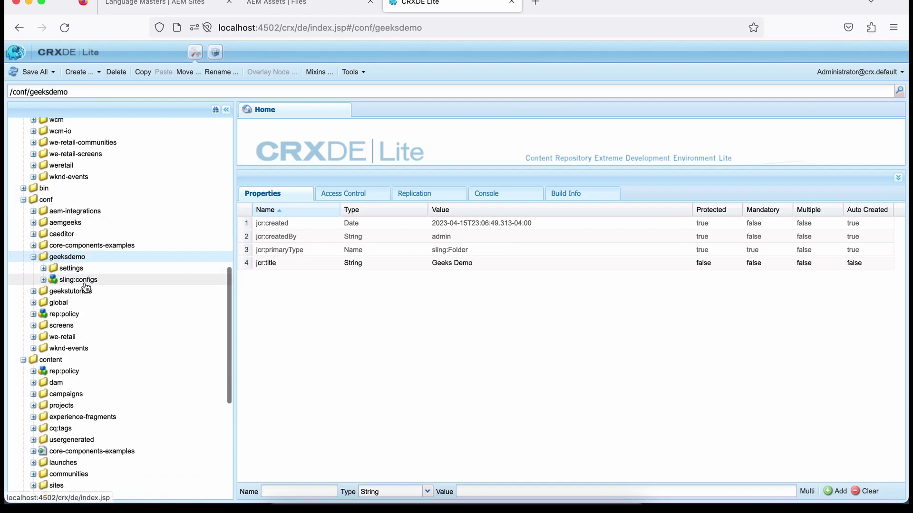
pyautogui.doubleClick(86, 281)
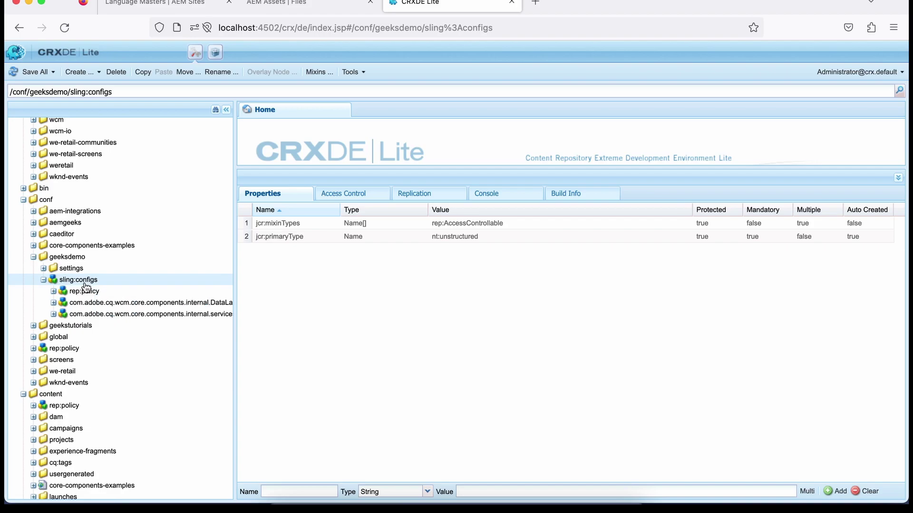
pyautogui.click(23, 199)
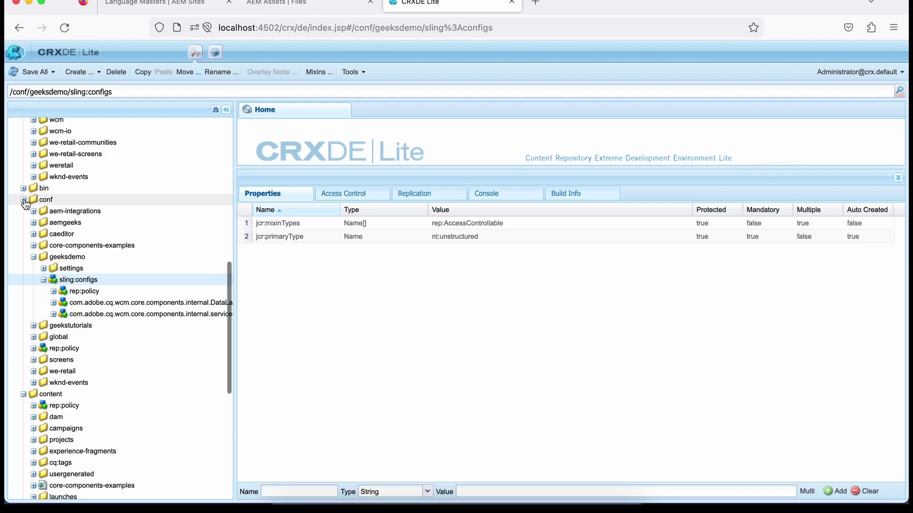
# Refresh the content node, compare it with the Sites view, and expand /content/geeksdemo
pyautogui.click(51, 212)
pyautogui.hotkey('ctrl', 'shift', 'r')
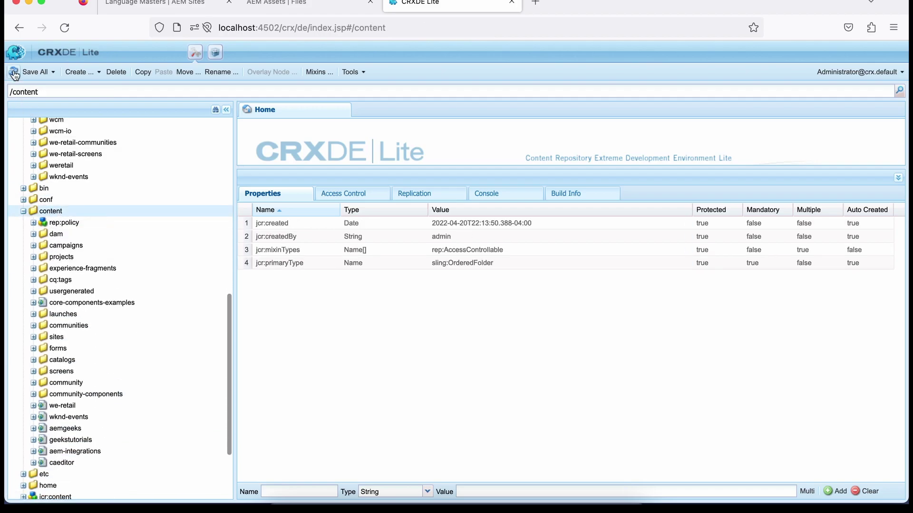
pyautogui.scroll(-5, 92, 289)
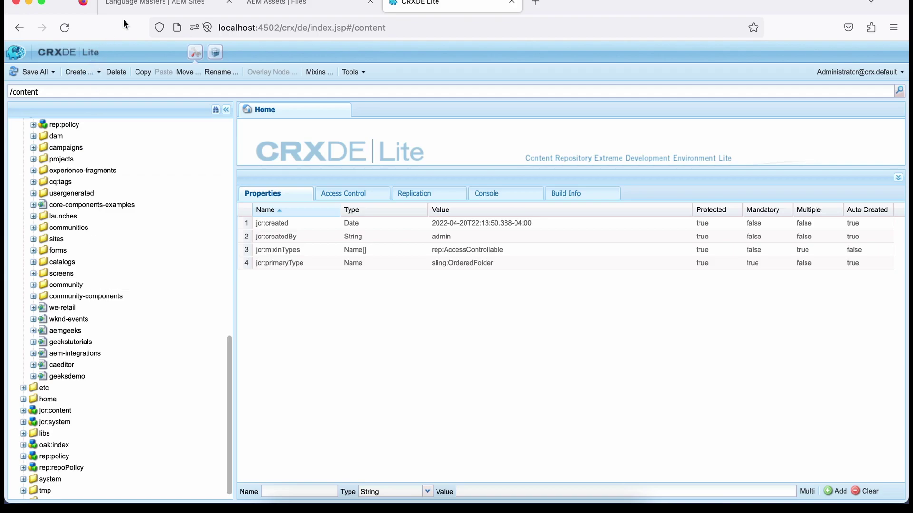
pyautogui.click(138, 5)
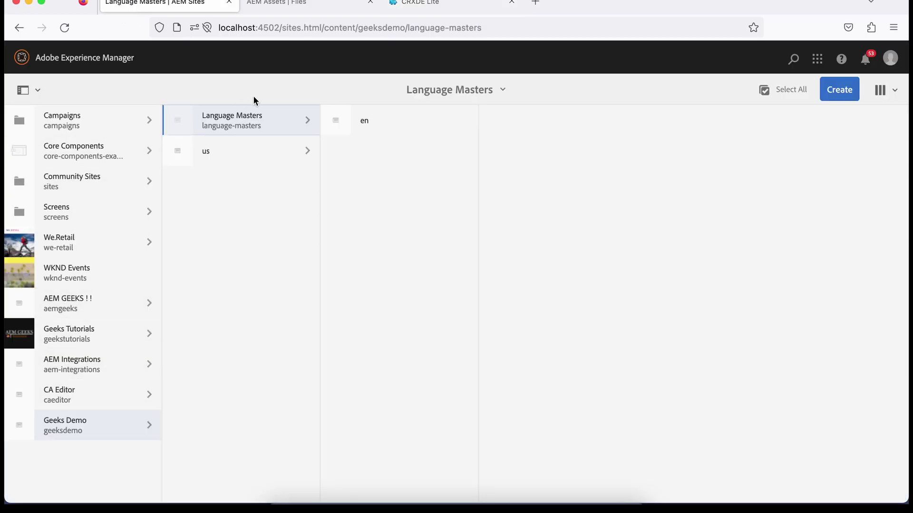
pyautogui.click(473, 4)
pyautogui.doubleClick(67, 376)
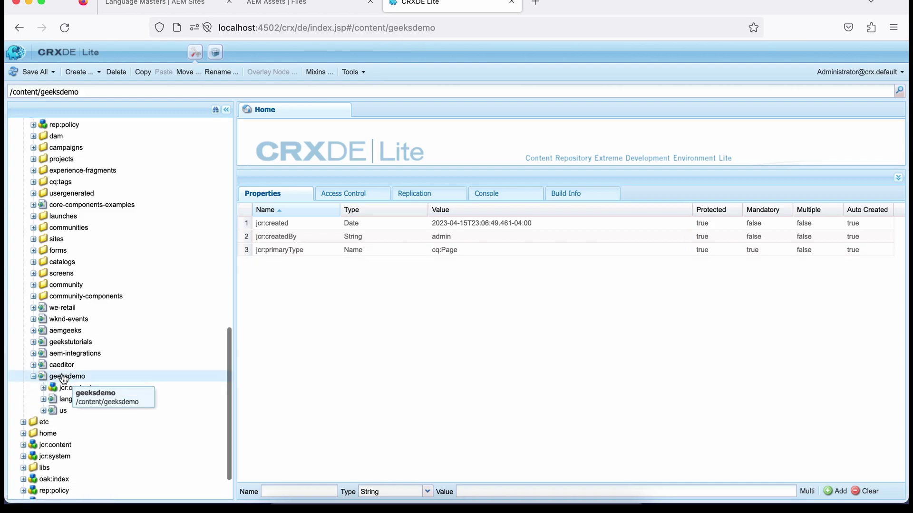
# Examine the geeksdemo folder under /content/experience-fragments and its properties, and collapse it
pyautogui.scroll(1, 80, 345)
pyautogui.scroll(1, 106, 291)
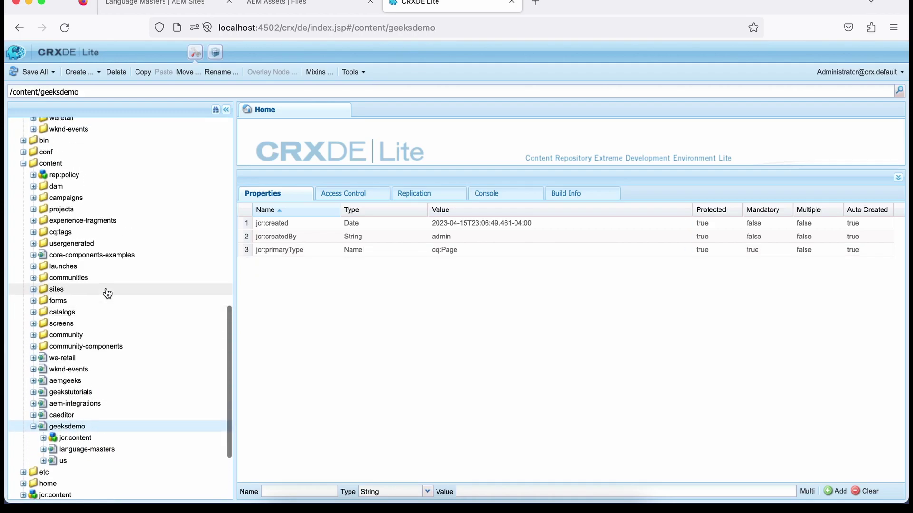
pyautogui.click(33, 220)
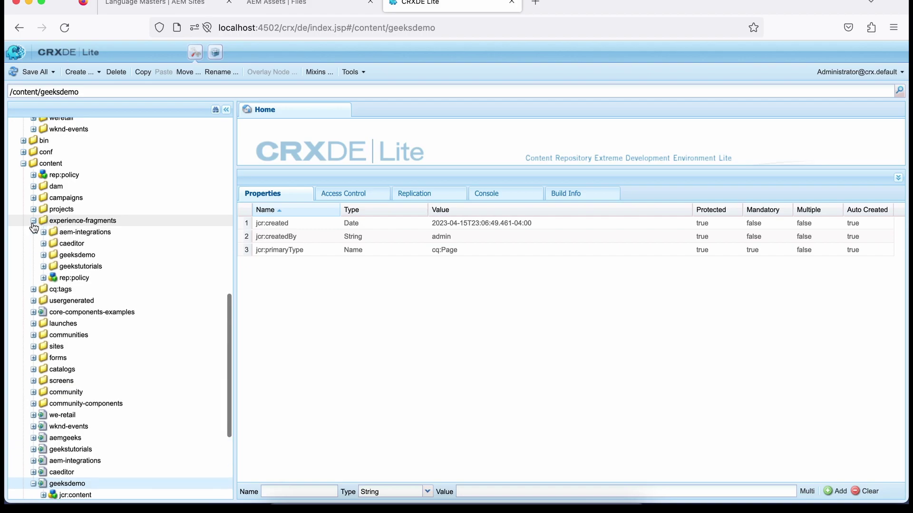
pyautogui.doubleClick(91, 257)
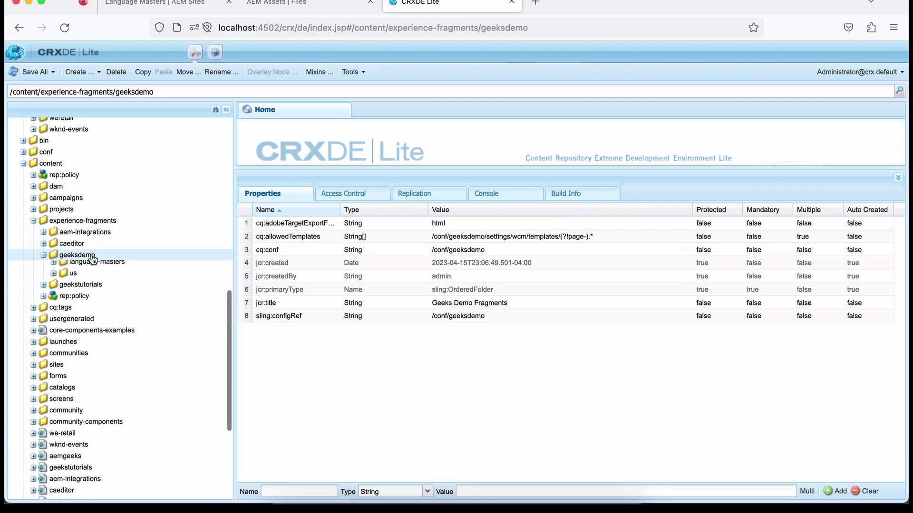
pyautogui.click(43, 256)
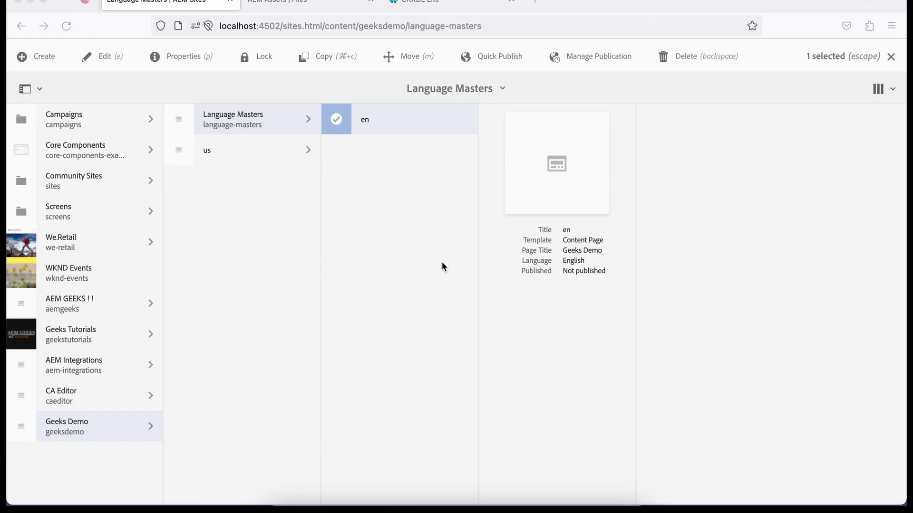
# Open the en page under Geeks Demo > Language Masters in the page editor and examine its components
pyautogui.click(234, 123)
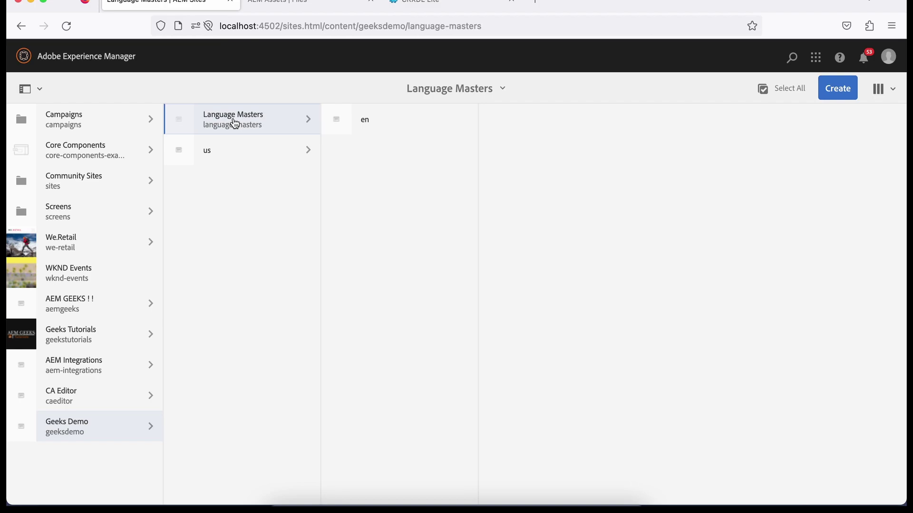
pyautogui.click(337, 121)
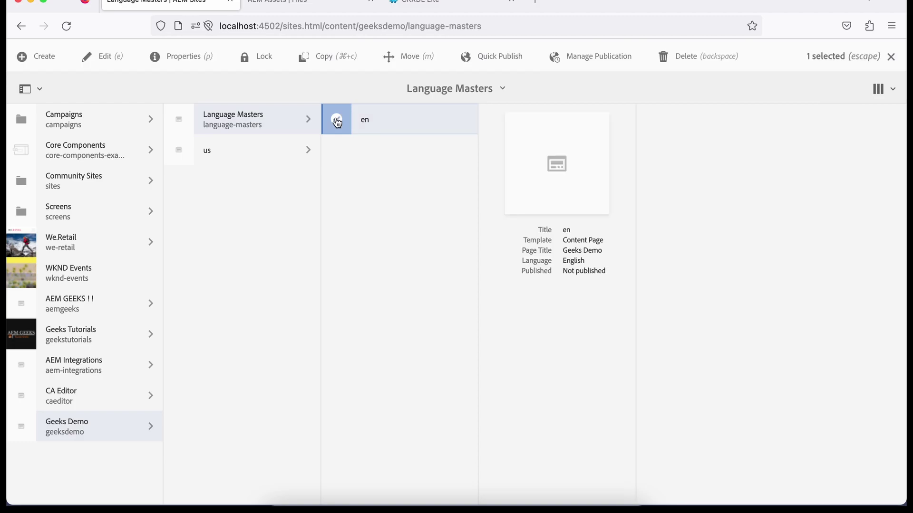
pyautogui.click(102, 58)
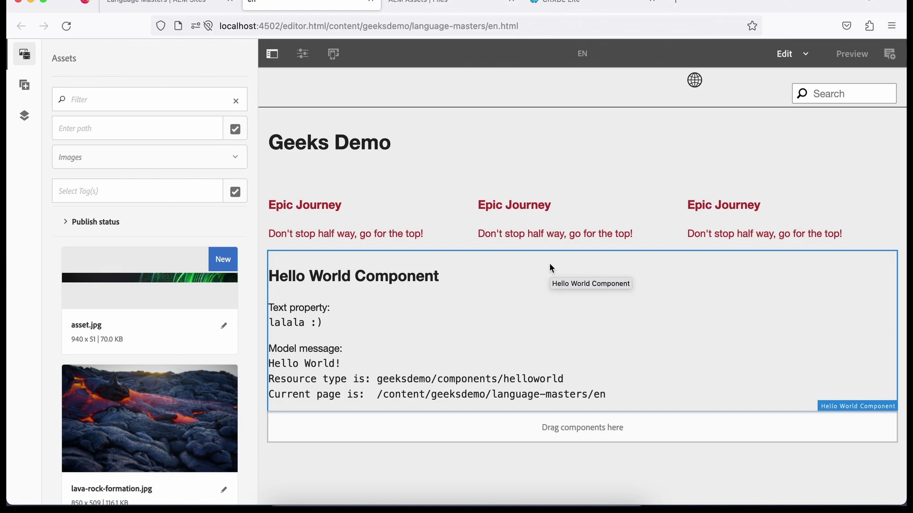
# Create a page titled Home from the Content Page template under Language Masters > en and open it for editing
pyautogui.click(199, 4)
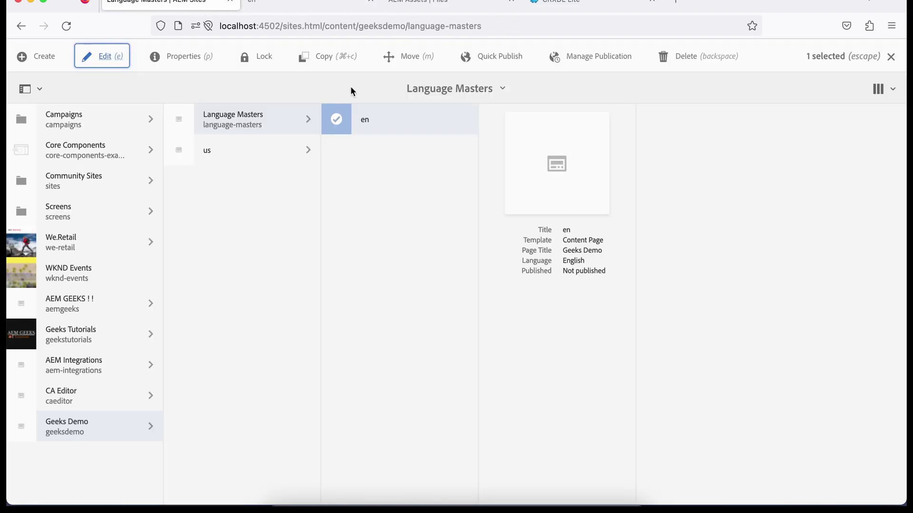
pyautogui.click(401, 119)
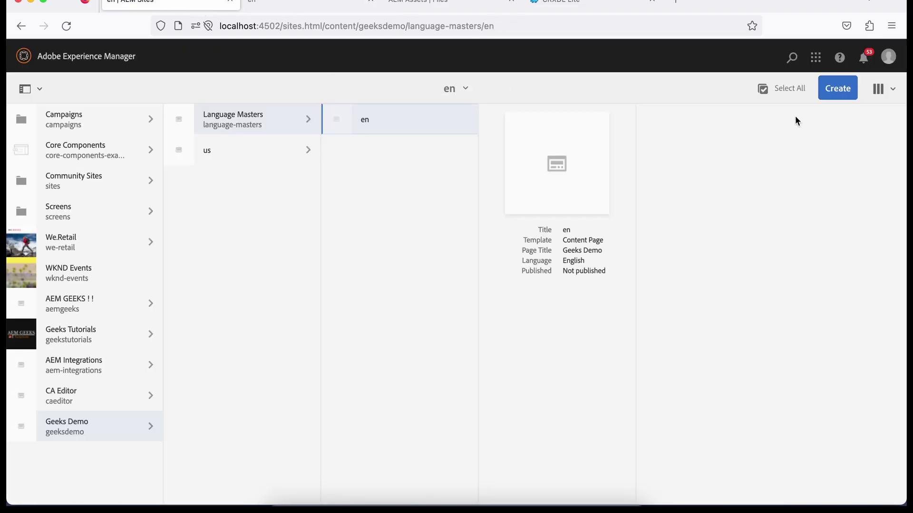
pyautogui.click(836, 88)
pyautogui.click(792, 150)
pyautogui.moveTo(35, 183)
pyautogui.click(88, 177)
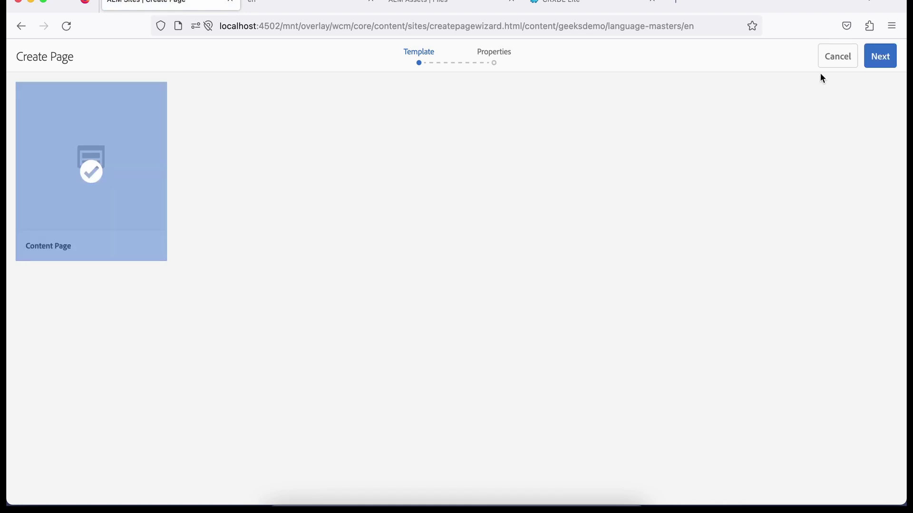
pyautogui.click(879, 56)
pyautogui.click(482, 176)
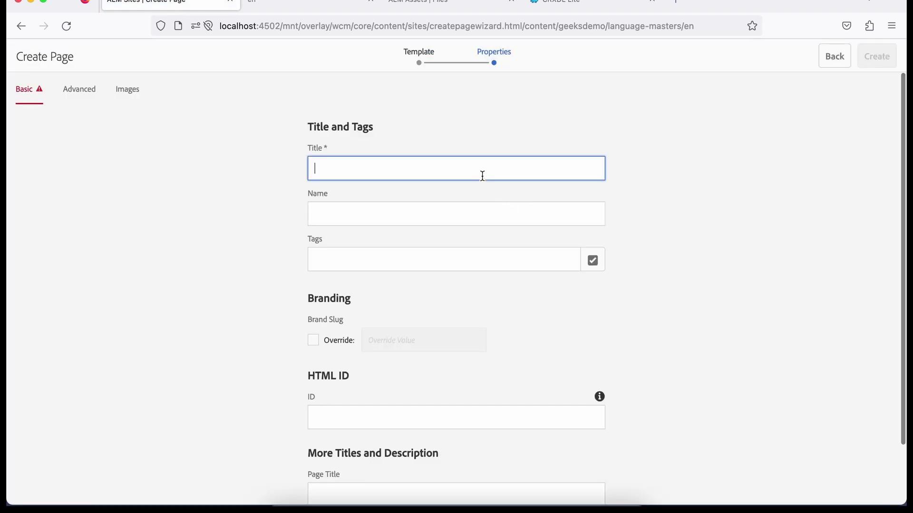
pyautogui.write('Home')
pyautogui.click(892, 65)
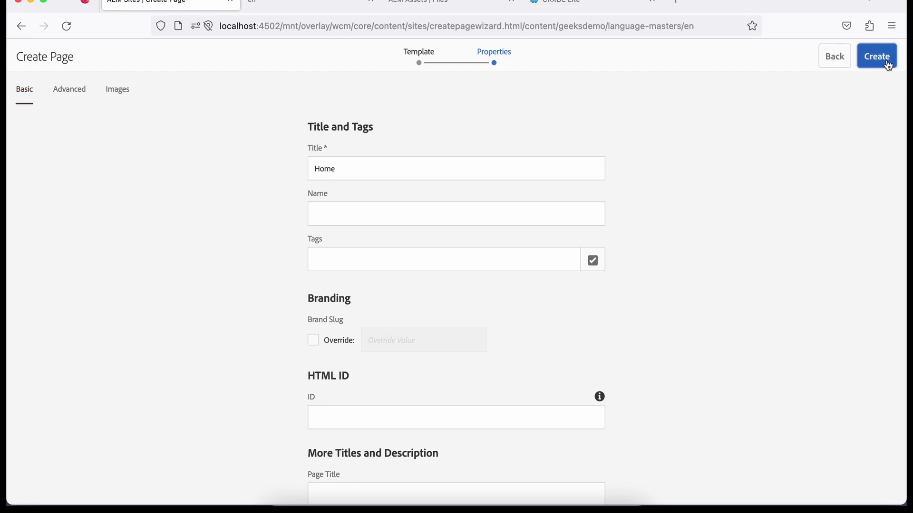
pyautogui.click(529, 303)
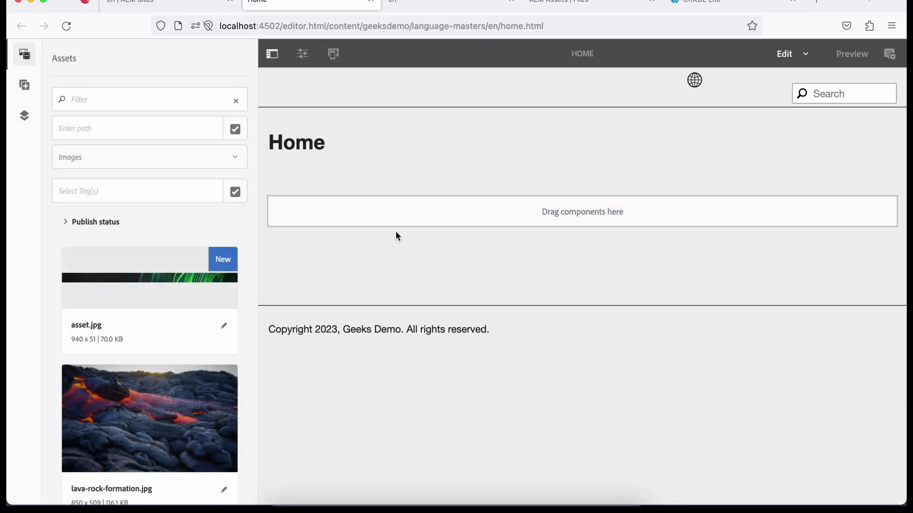
# Insert a Button component from the Geeks Demo - Content group into the Home page's empty container
pyautogui.click(338, 135)
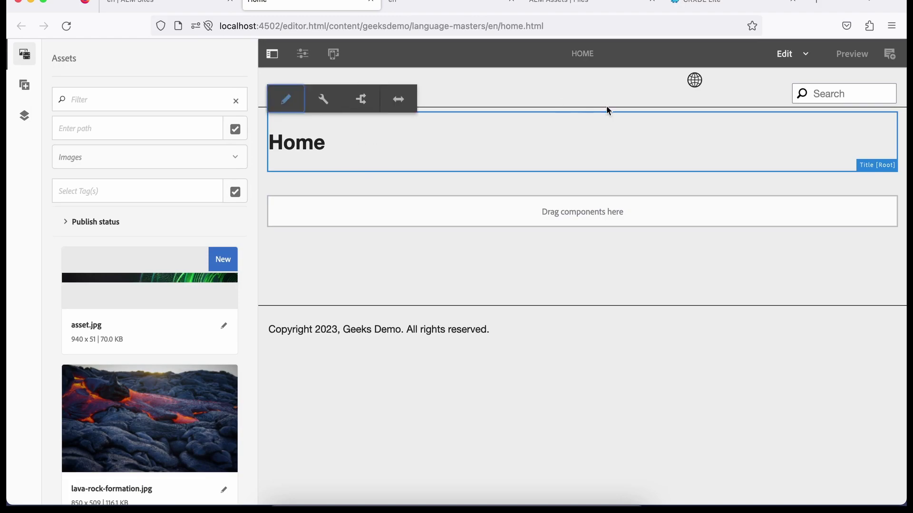
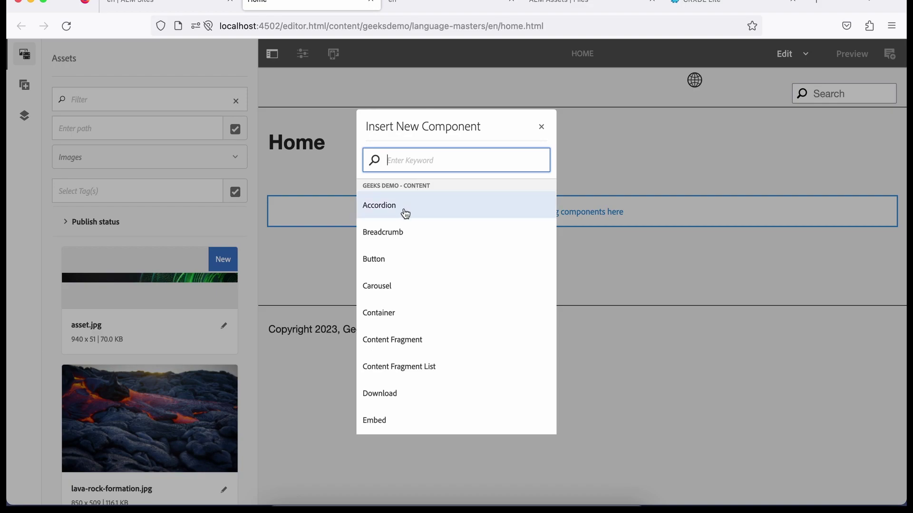
pyautogui.scroll(-3, 409, 303)
pyautogui.scroll(-3, 408, 303)
pyautogui.scroll(6, 416, 285)
pyautogui.click(387, 259)
# Configure the button with the text Button, the link /content/geeksdemo/language-masters/en, and opening in a new tab
pyautogui.click(326, 190)
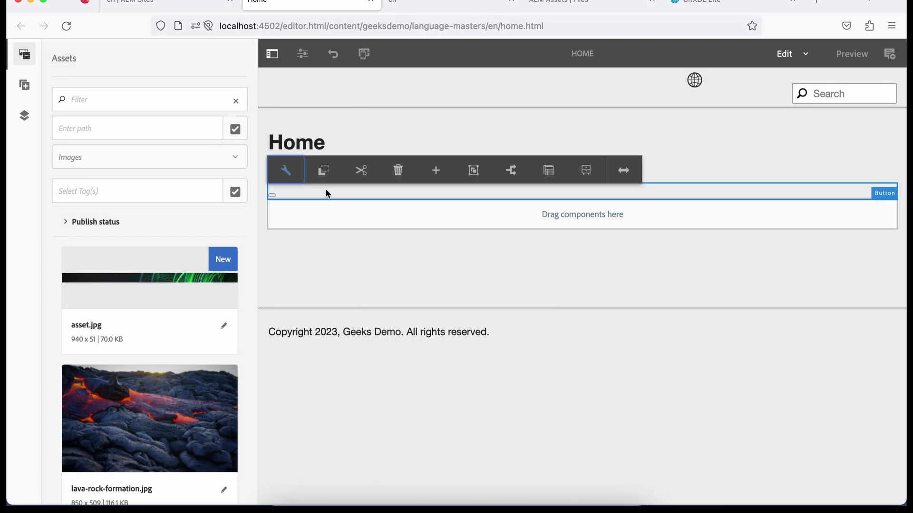
pyautogui.click(285, 171)
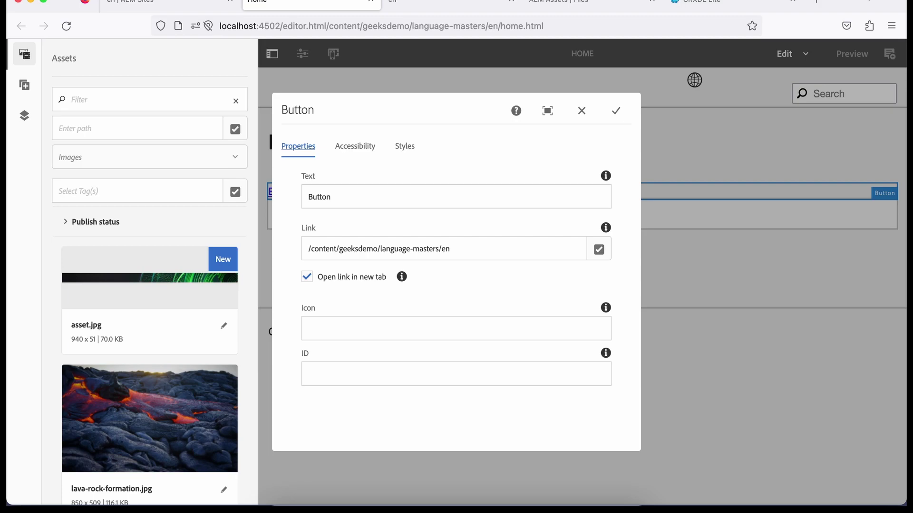
pyautogui.click(618, 113)
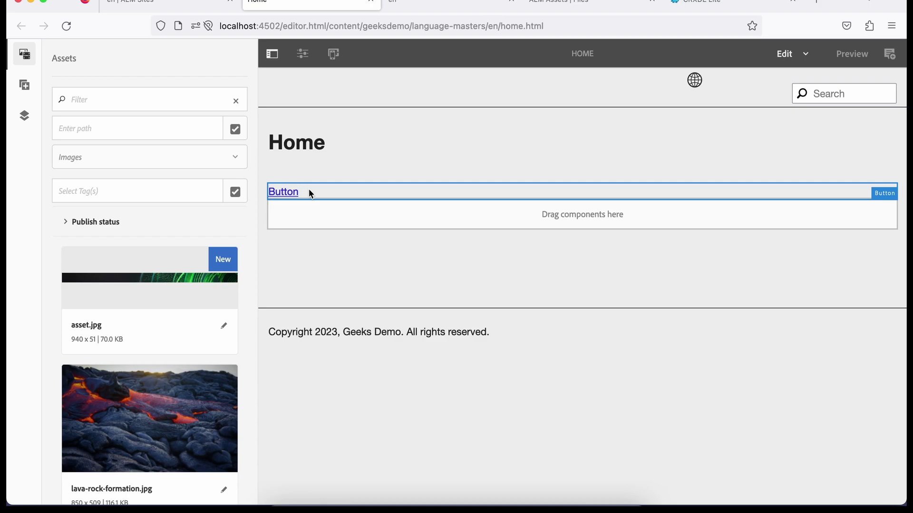
# View the Home page as published, follow its button link to the en page, and return to the Home page editor
pyautogui.click(303, 55)
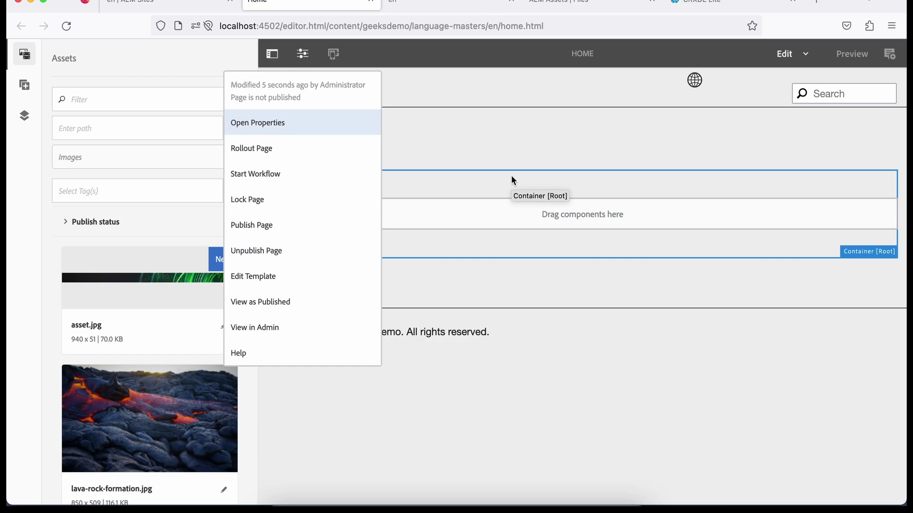
pyautogui.click(356, 306)
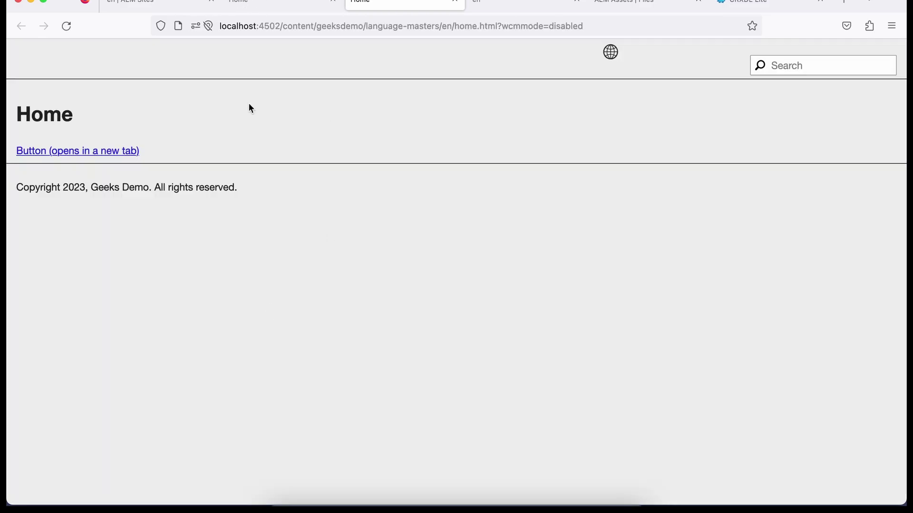
pyautogui.click(75, 152)
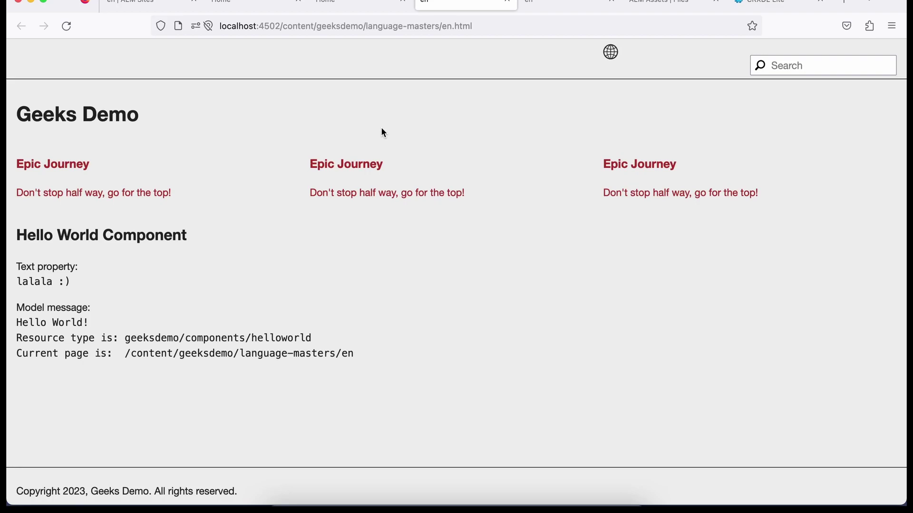
pyautogui.hotkey('ctrl', 'shift', 'Tab')
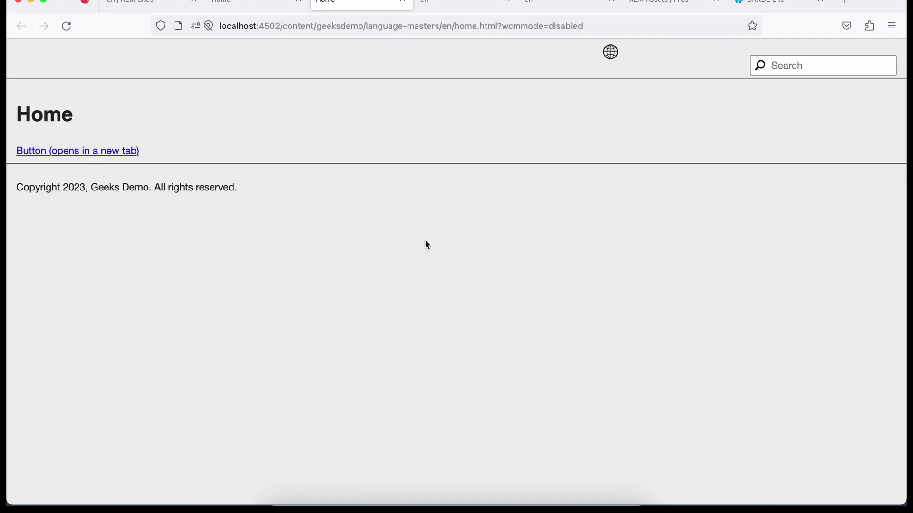
pyautogui.click(224, 4)
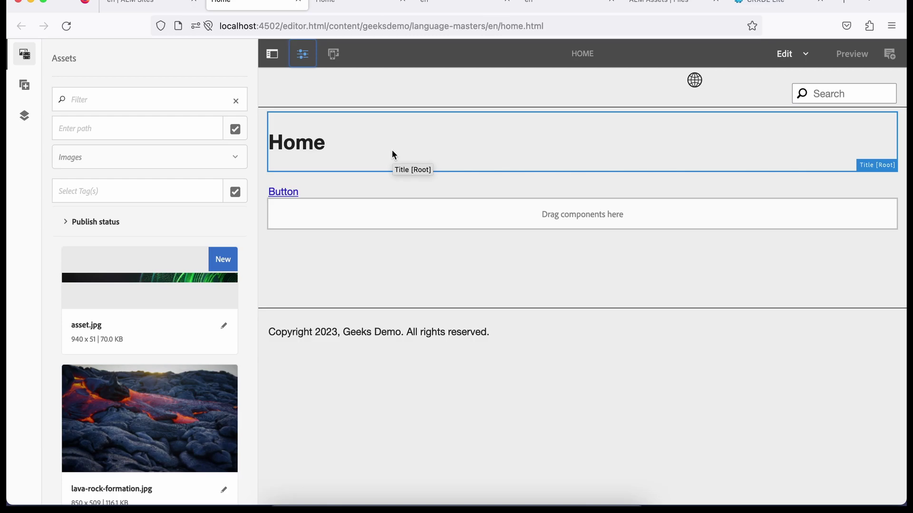
# Open the published en page in edit mode by inserting editor.html/ before content in its URL
pyautogui.click(428, 5)
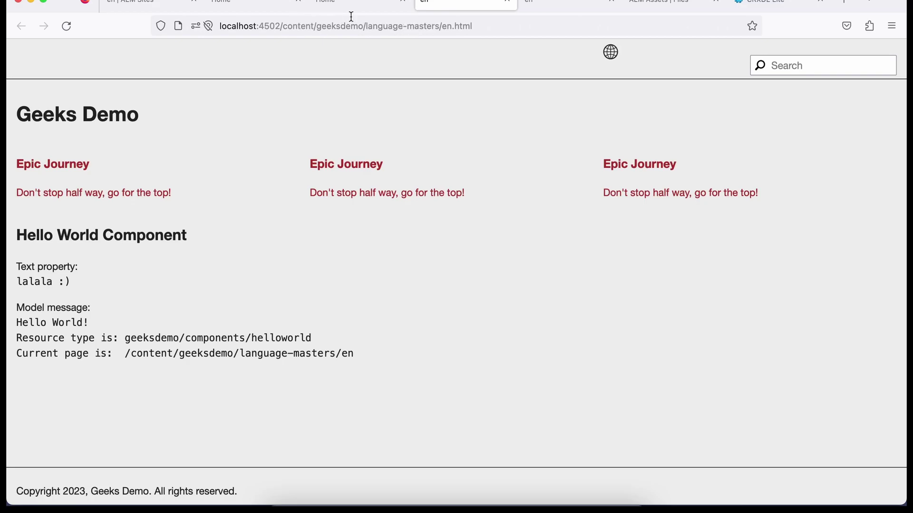
pyautogui.click(282, 26)
pyautogui.click(282, 26)
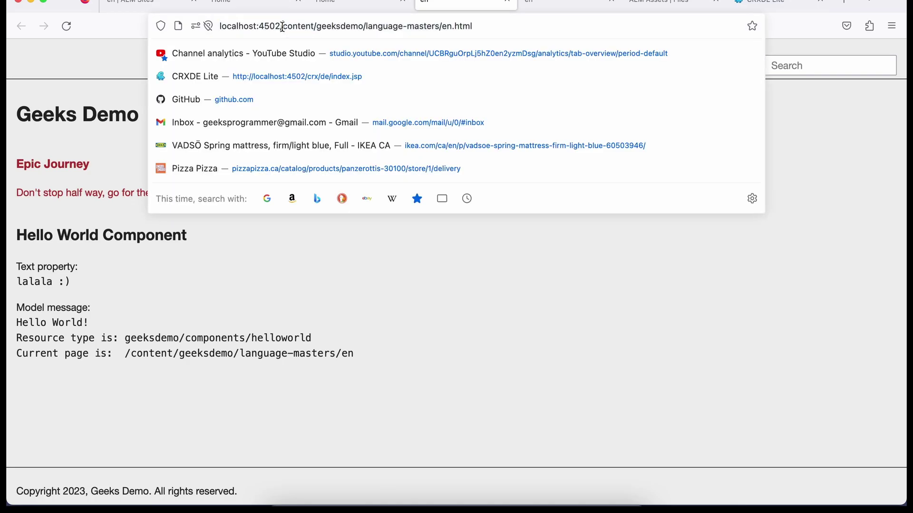
pyautogui.write('editor.html/')
pyautogui.press('Return')
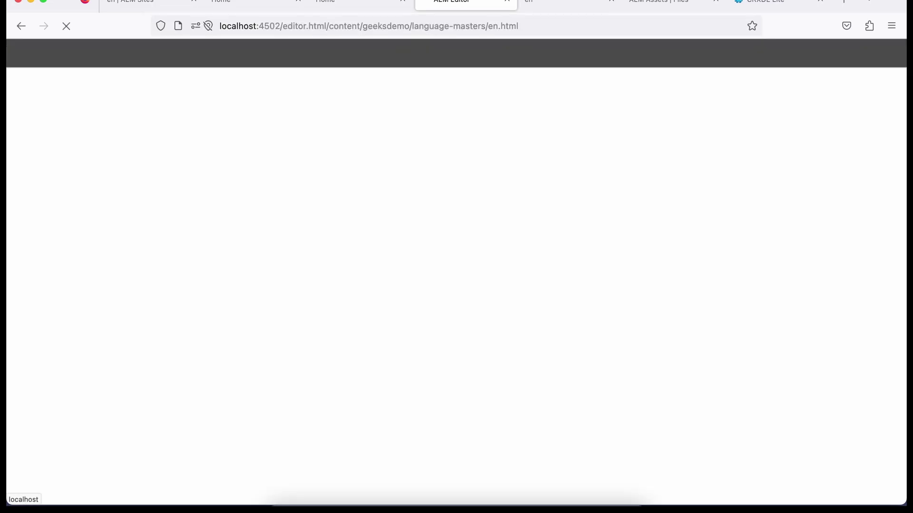
# Return to the Sites console and open the en page under Language Masters for editing from there
pyautogui.click(121, 4)
pyautogui.click(336, 120)
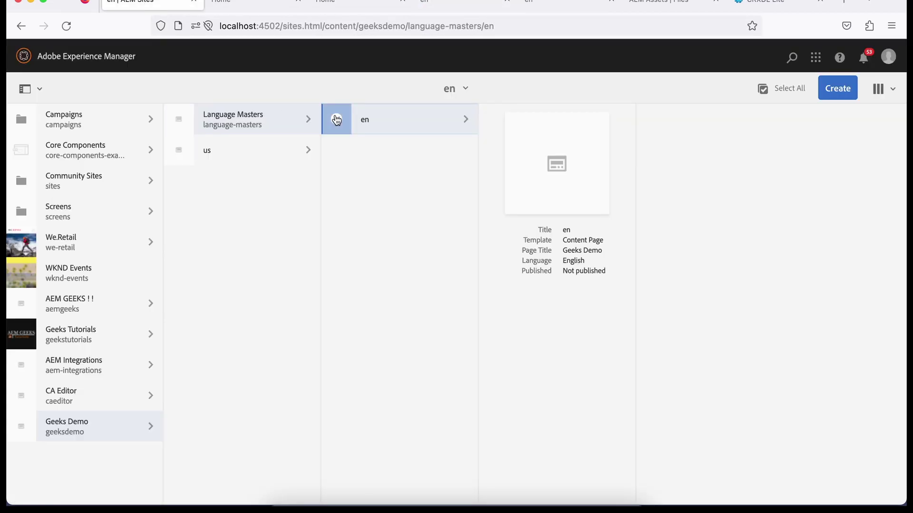
pyautogui.click(105, 58)
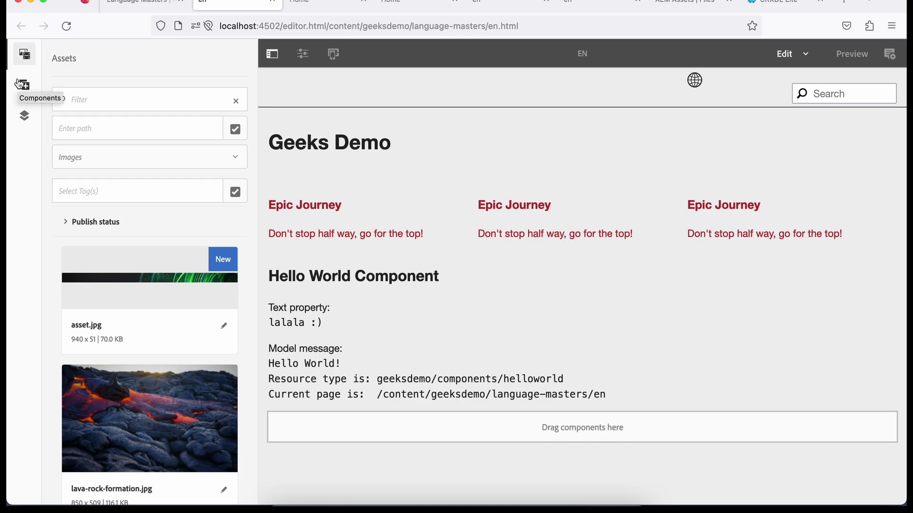
# Browse the image assets available to the en page and look at the asset filter options
pyautogui.click(23, 57)
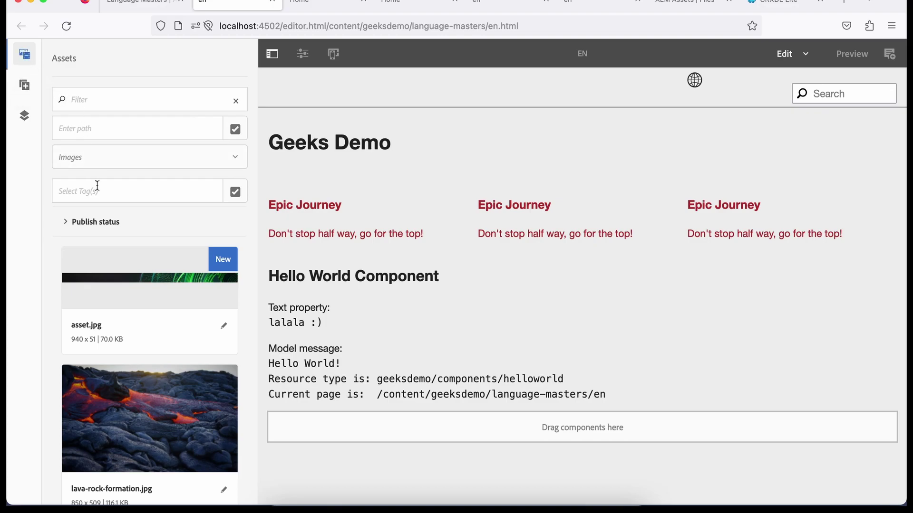
pyautogui.scroll(-2, 114, 247)
pyautogui.scroll(2, 114, 246)
pyautogui.click(178, 98)
pyautogui.scroll(-4, 172, 351)
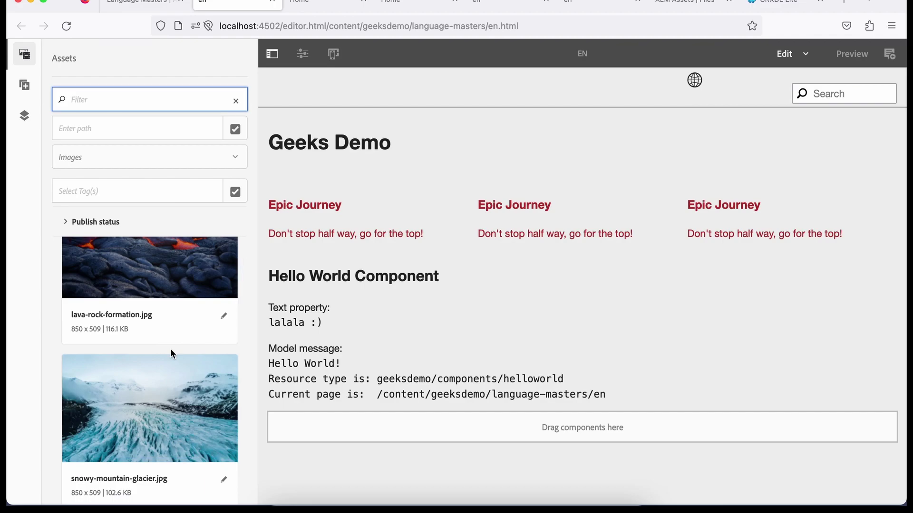
pyautogui.scroll(3, 165, 380)
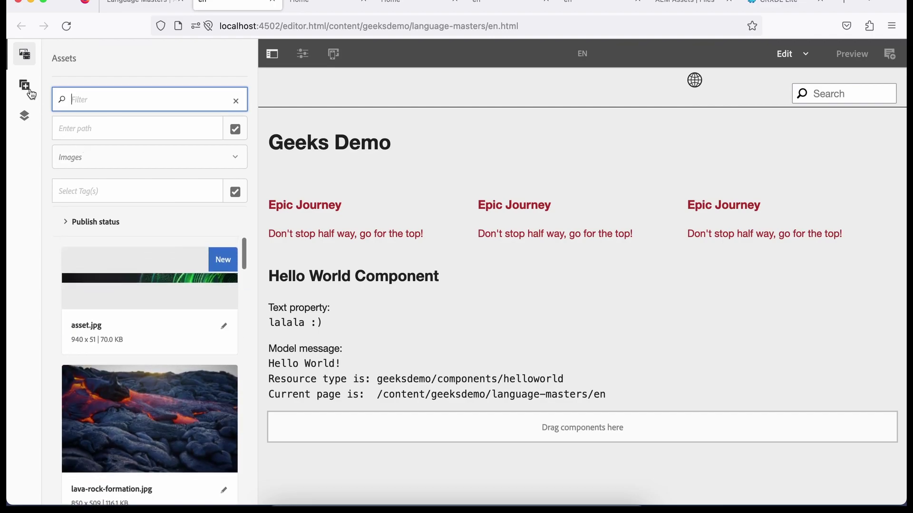
# Browse the components available to the en page and examine the Geeks Demo component group filter without changing it
pyautogui.click(24, 85)
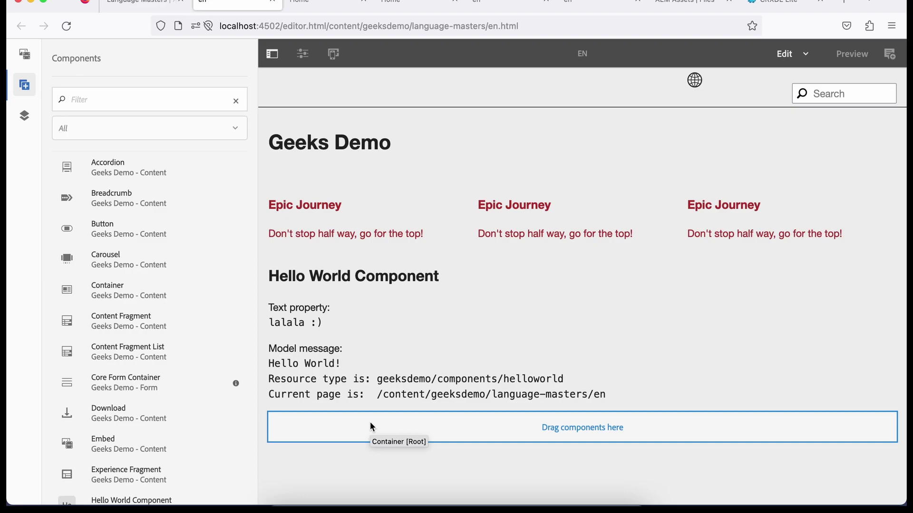
pyautogui.scroll(-7, 141, 329)
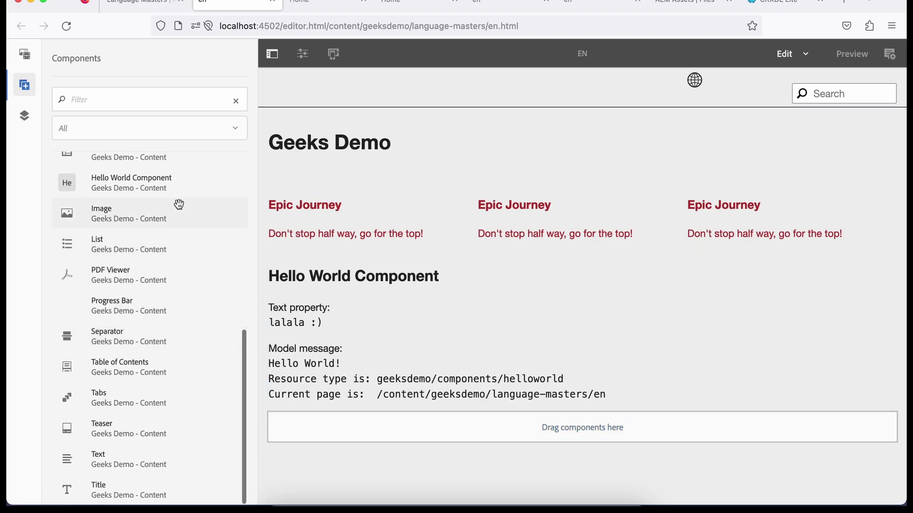
pyautogui.click(198, 139)
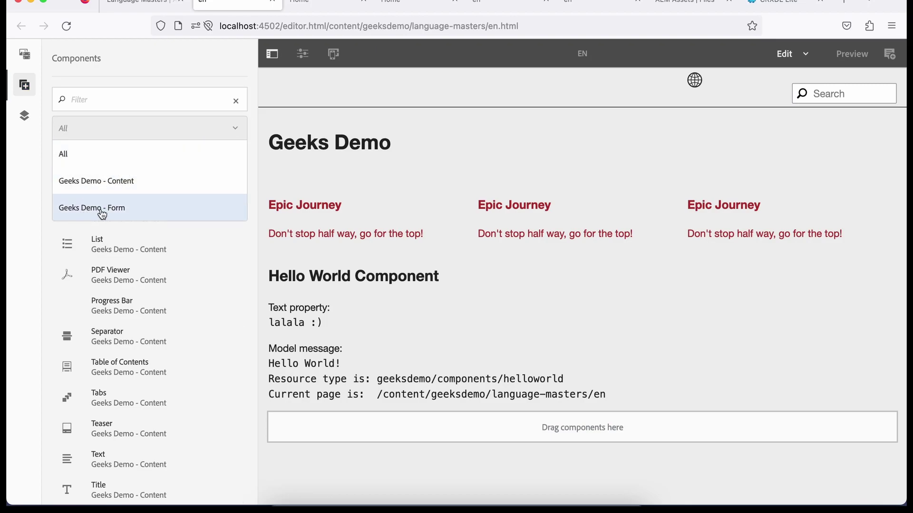
pyautogui.click(17, 291)
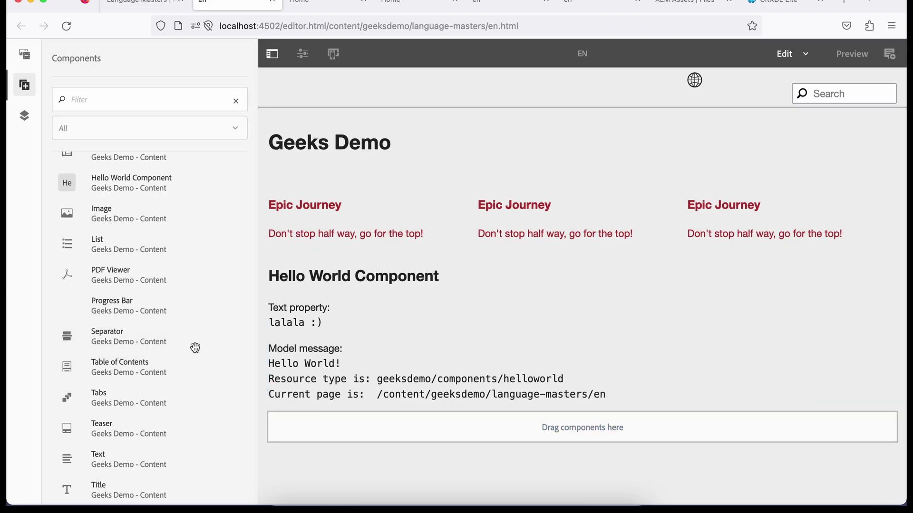
# Browse the components that can be inserted into the en page's container and close the list without inserting any
pyautogui.moveTo(104, 282); pyautogui.dragTo(342, 452)
pyautogui.click(339, 425)
pyautogui.click(285, 401)
pyautogui.scroll(-3, 470, 350)
pyautogui.scroll(3, 469, 349)
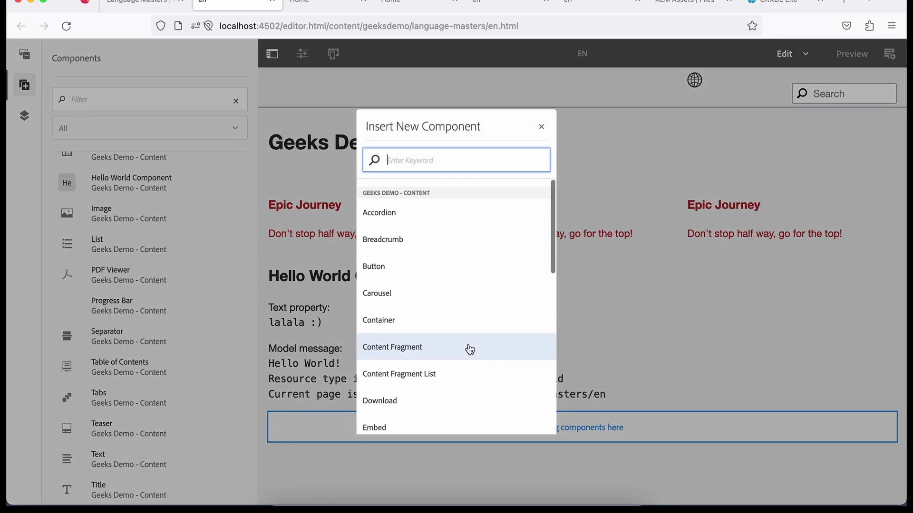
pyautogui.click(541, 127)
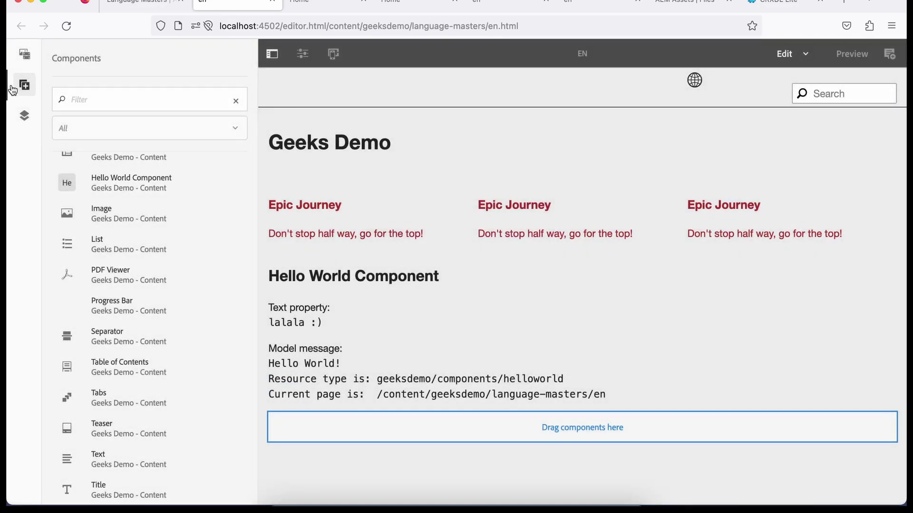
# Examine the en page's content tree and collapse its Container node
pyautogui.click(24, 116)
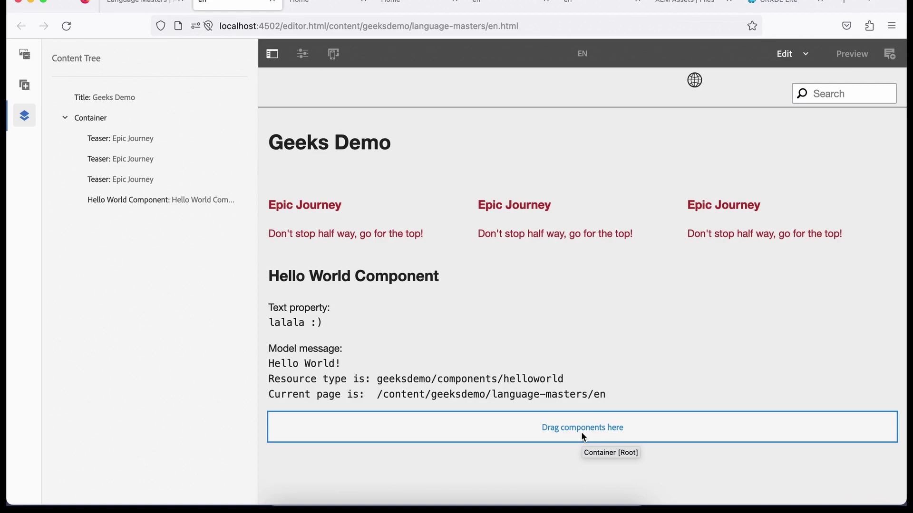
pyautogui.click(65, 119)
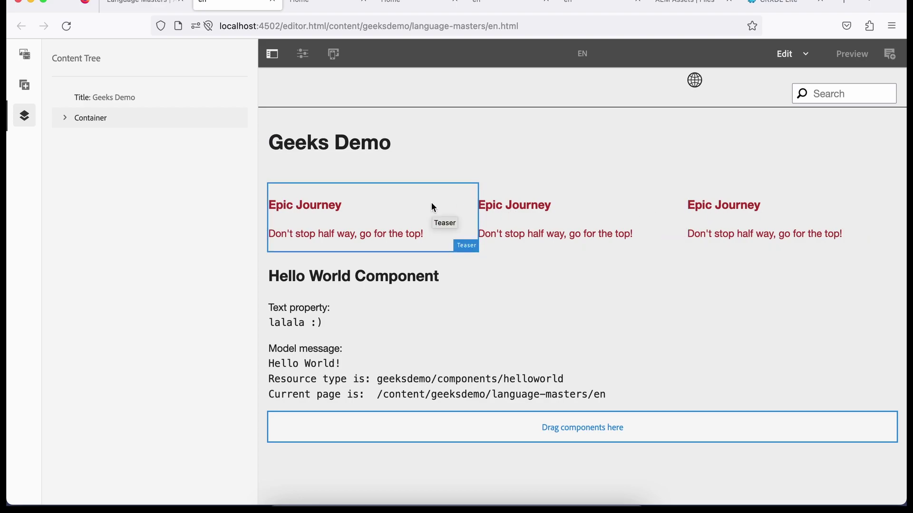
# Expand the Container node in the en page's content tree and inspect its teasers and the Hello World Component by selecting them
pyautogui.click(443, 179)
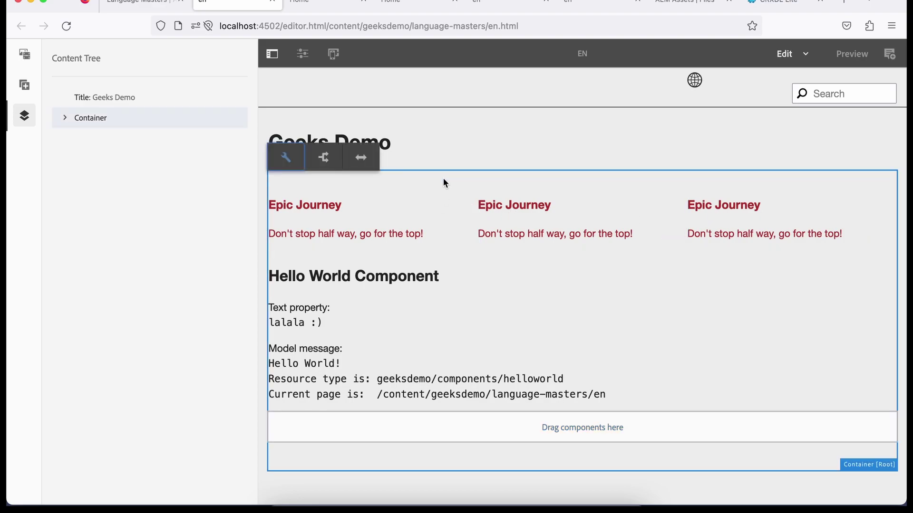
pyautogui.click(99, 122)
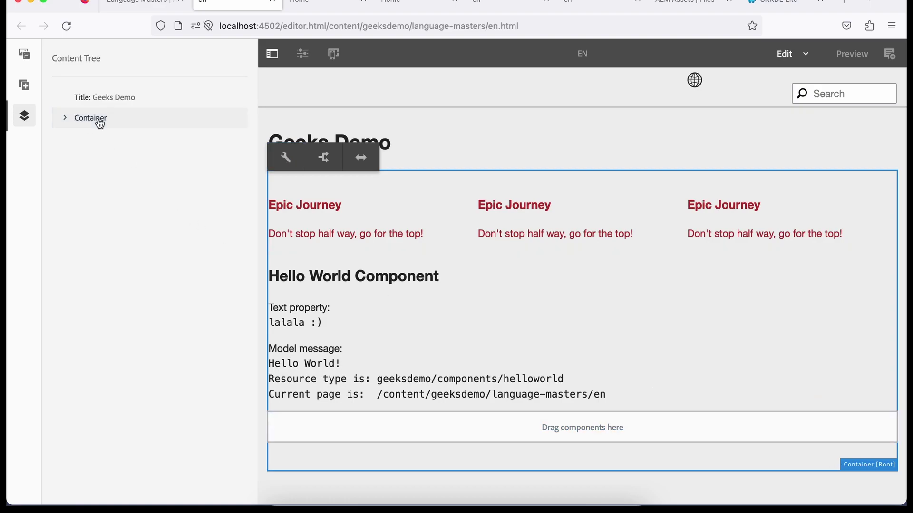
pyautogui.click(64, 118)
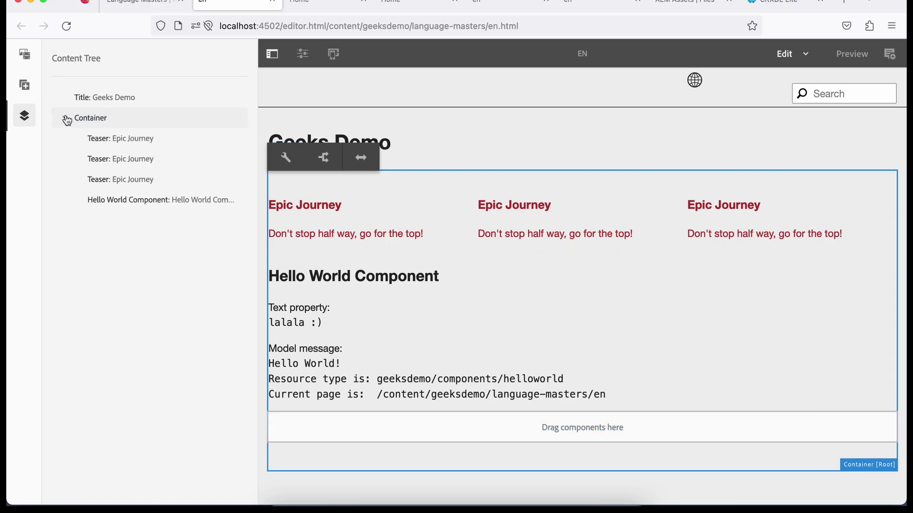
pyautogui.click(119, 144)
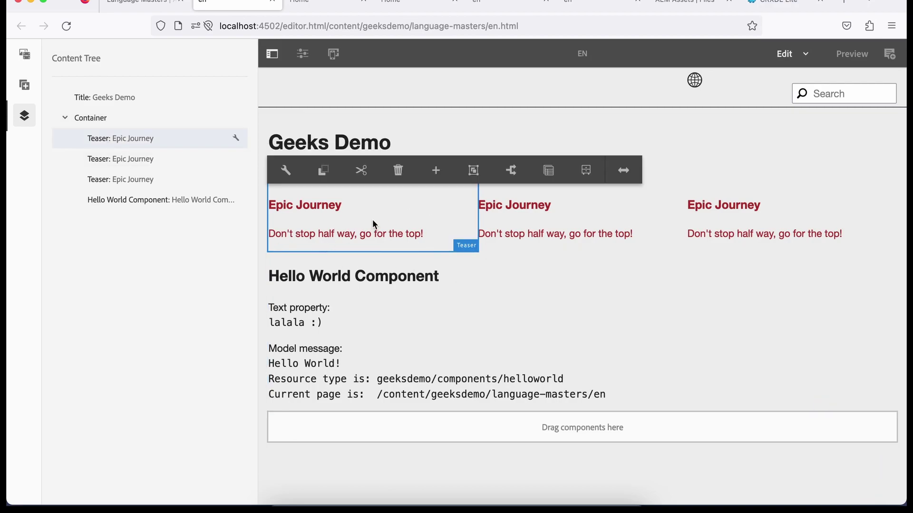
pyautogui.click(567, 219)
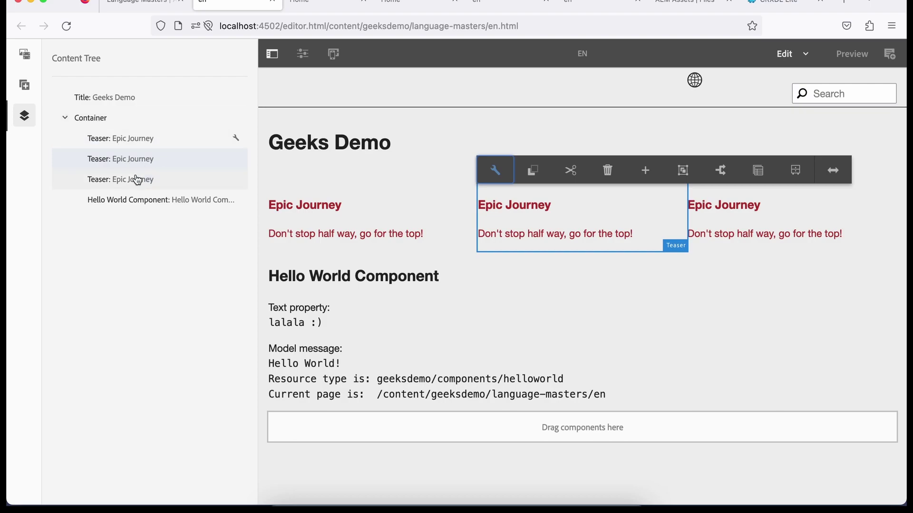
pyautogui.click(115, 184)
pyautogui.click(117, 206)
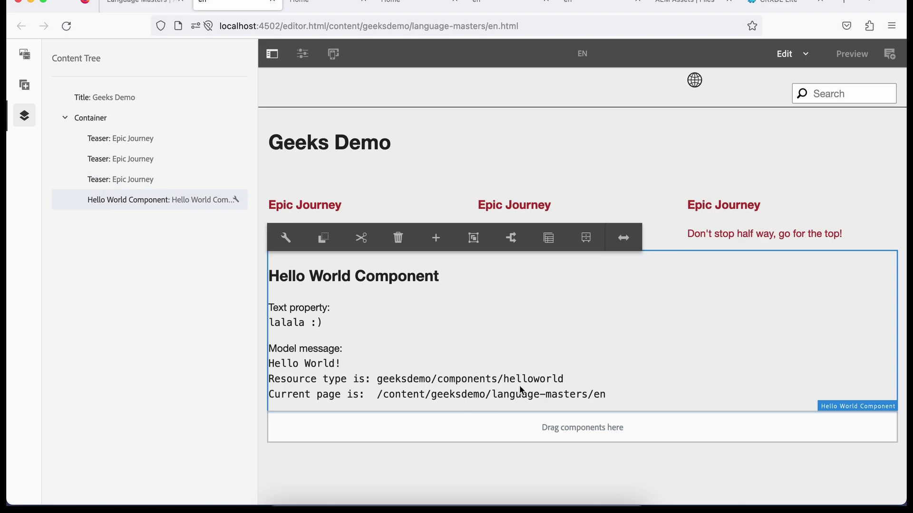
# Browse the full list of components available to the en page
pyautogui.click(25, 84)
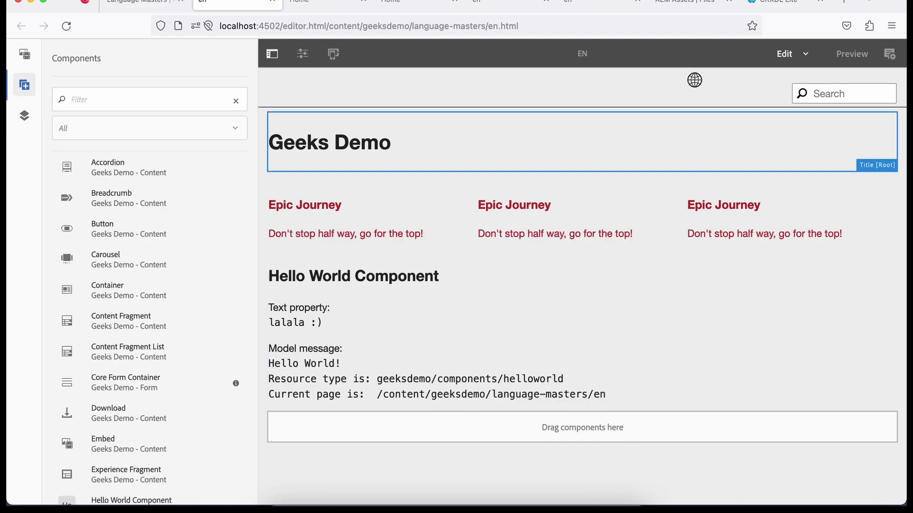
pyautogui.scroll(-6, 153, 258)
pyautogui.scroll(6, 152, 244)
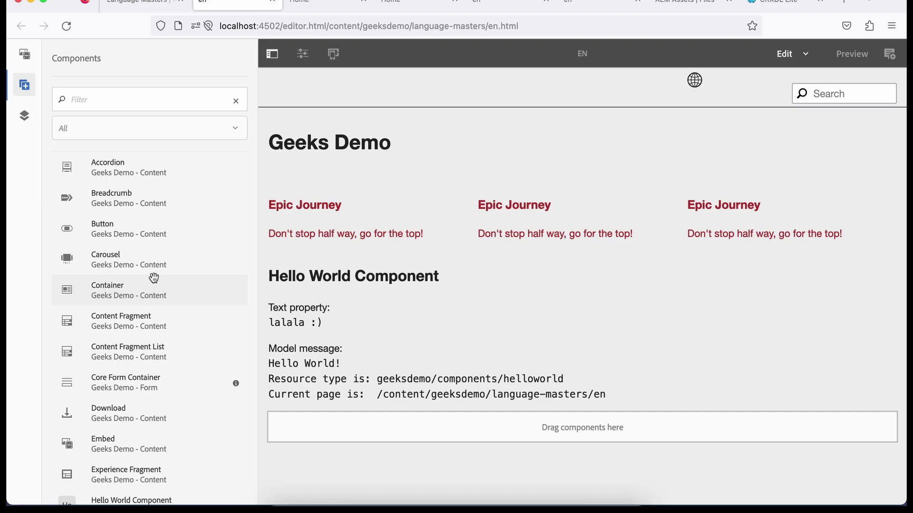
pyautogui.scroll(-7, 128, 378)
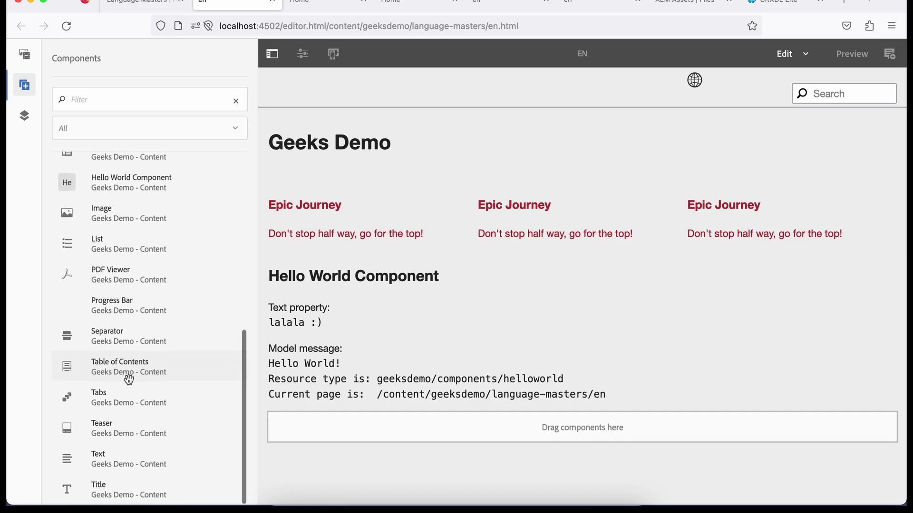
pyautogui.scroll(7, 128, 379)
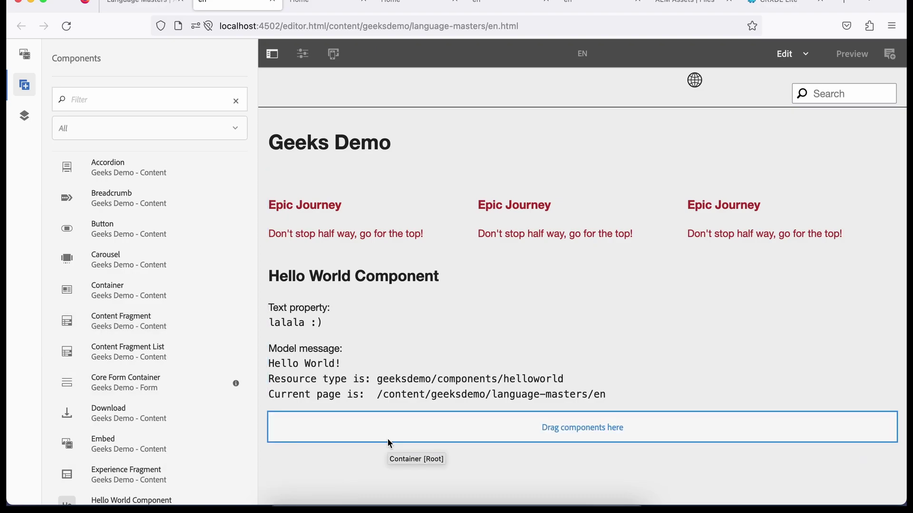
# Hide the side panel and open the en page's template for editing
pyautogui.click(275, 58)
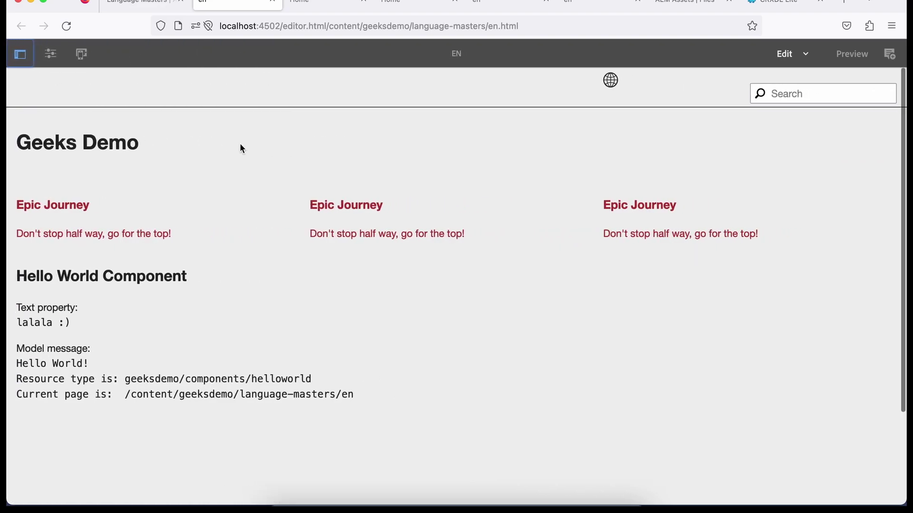
pyautogui.click(51, 54)
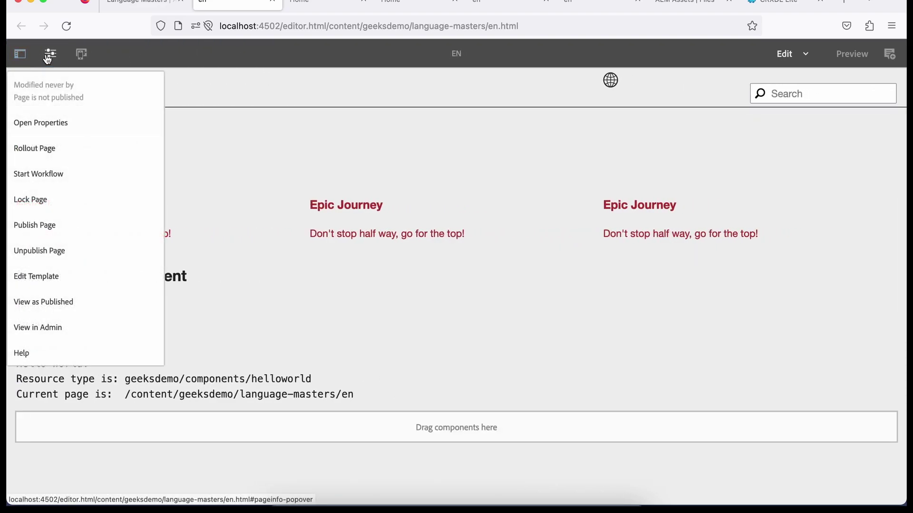
pyautogui.click(42, 280)
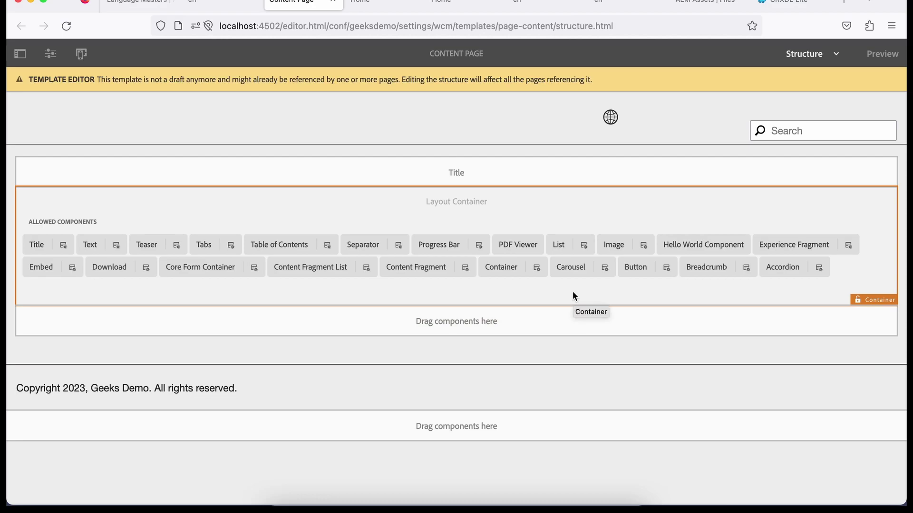
# Return to the en page and select its root container for comparison with the template
pyautogui.click(376, 3)
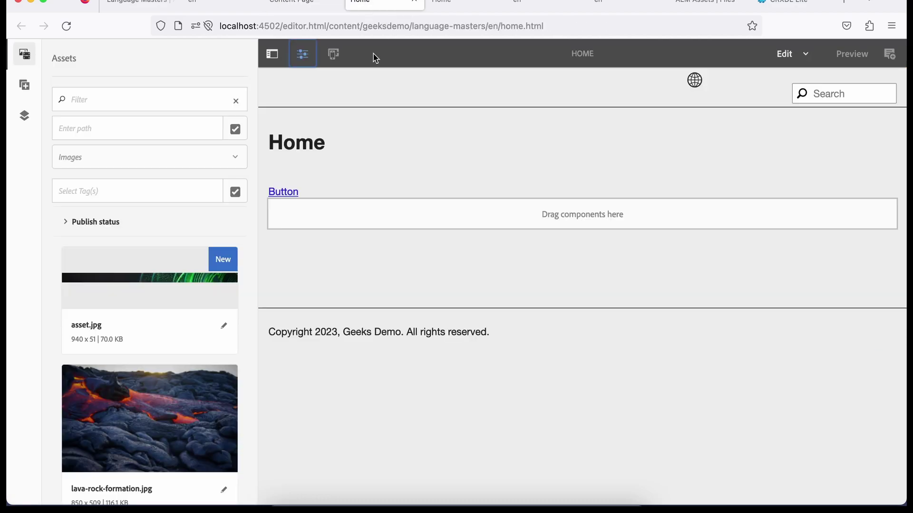
pyautogui.click(214, 3)
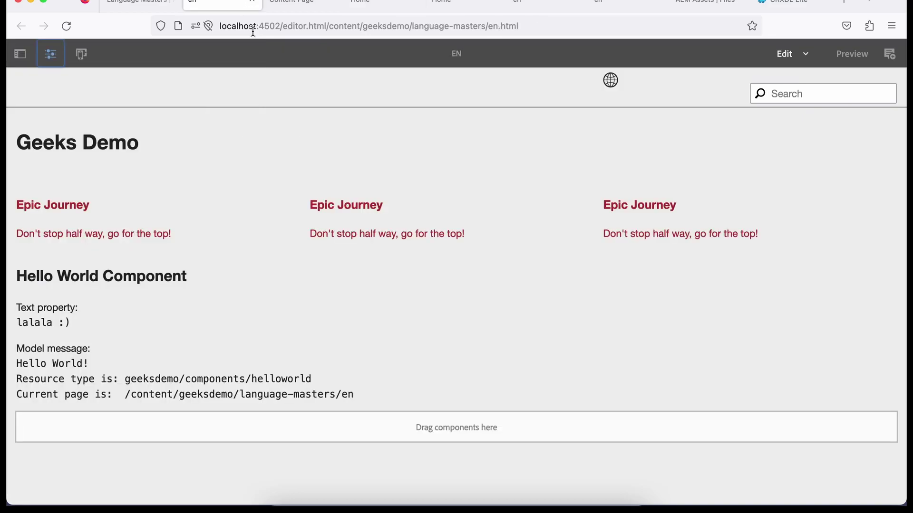
pyautogui.click(337, 173)
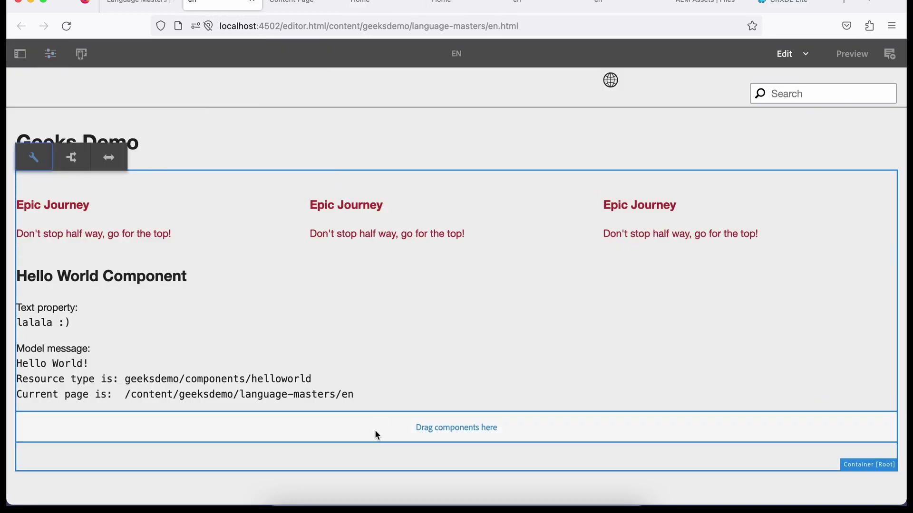
# Open the policy settings of the layout container in the Content Page template
pyautogui.click(306, 9)
pyautogui.click(280, 295)
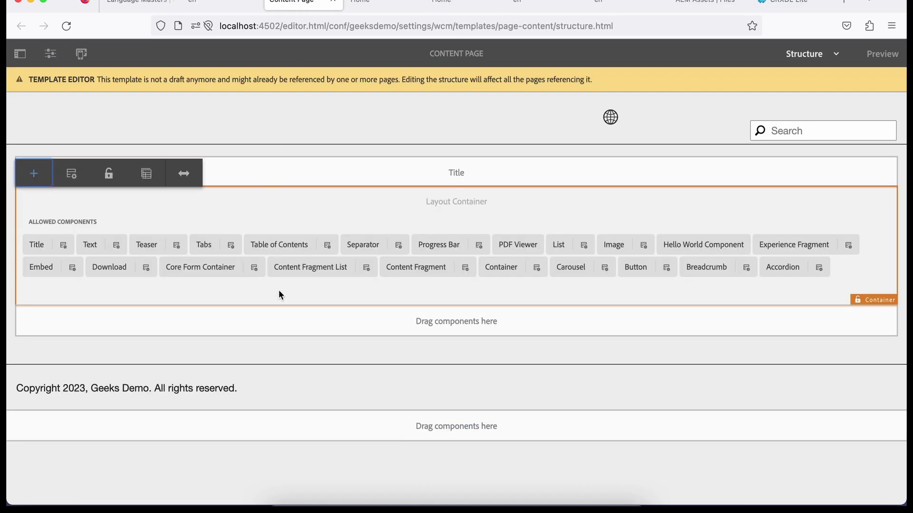
pyautogui.click(72, 176)
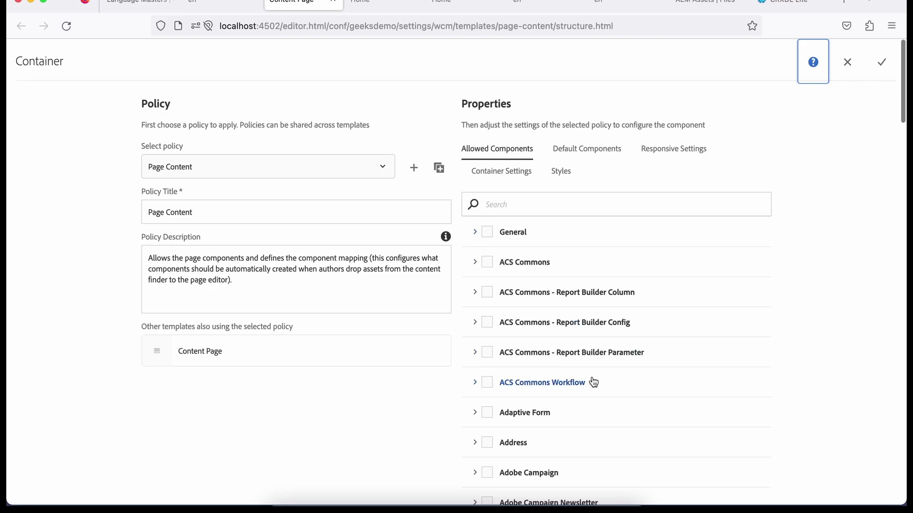
# Examine the component groups allowed by the Page Content policy, including the individual components in Geeks Demo - Form
pyautogui.scroll(-2, 594, 383)
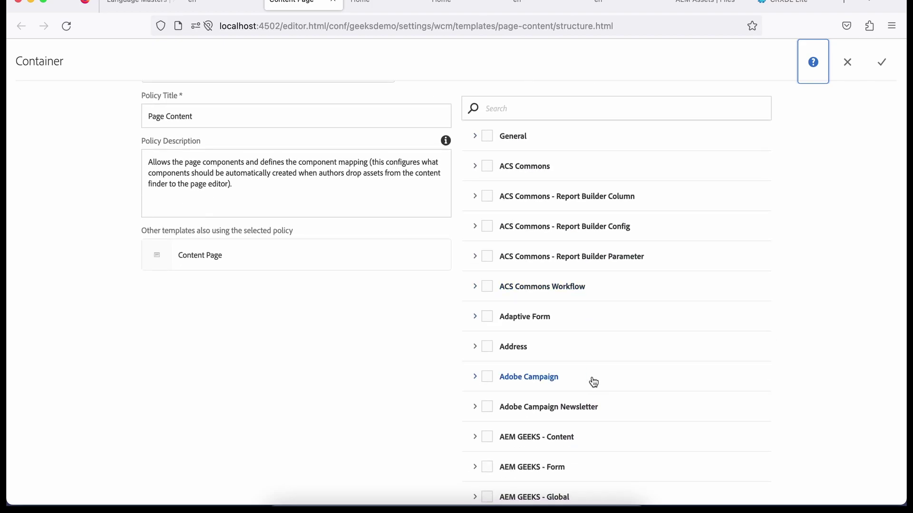
pyautogui.scroll(-10, 593, 384)
pyautogui.scroll(-12, 592, 381)
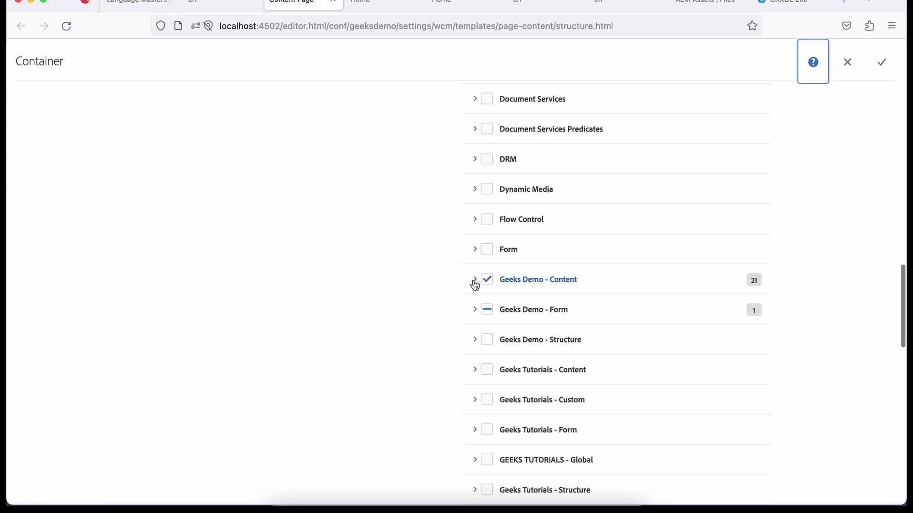
pyautogui.click(474, 311)
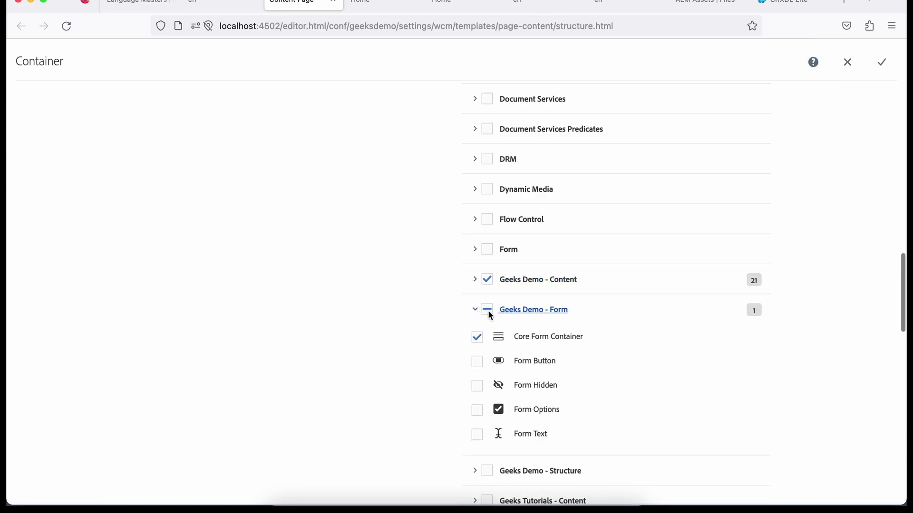
pyautogui.click(472, 310)
pyautogui.scroll(-4, 559, 370)
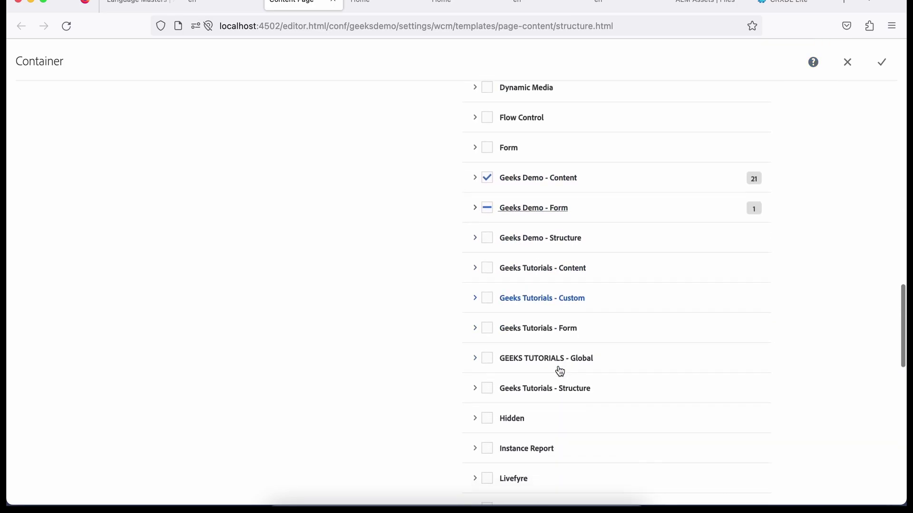
# Allow the AEM GEEKS - Content, AEM GEEKS - Form and AEM GEEKS - Global component groups in the container policy and save it
pyautogui.scroll(20, 560, 372)
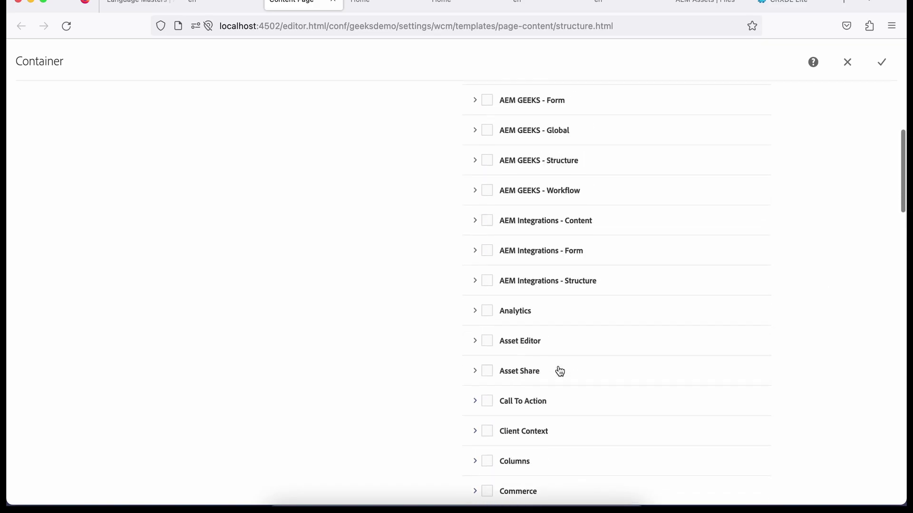
pyautogui.click(487, 250)
pyautogui.click(487, 279)
pyautogui.click(487, 309)
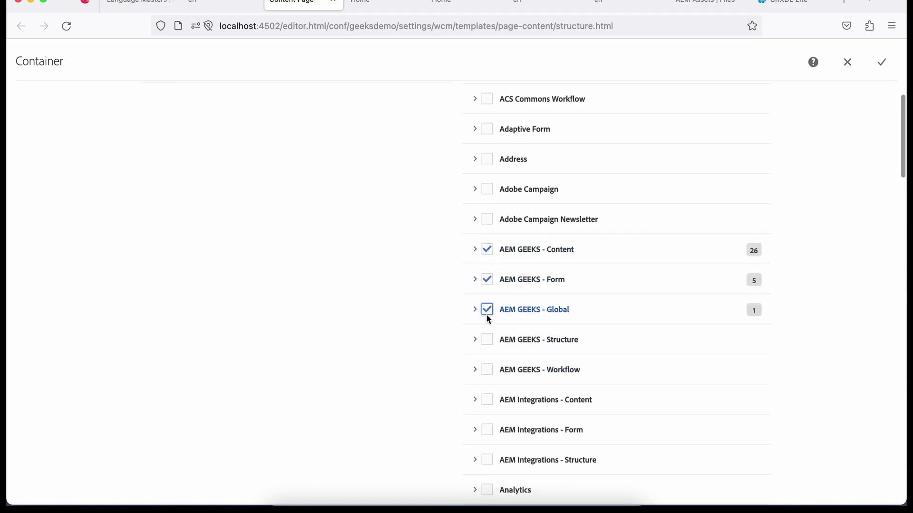
pyautogui.click(882, 62)
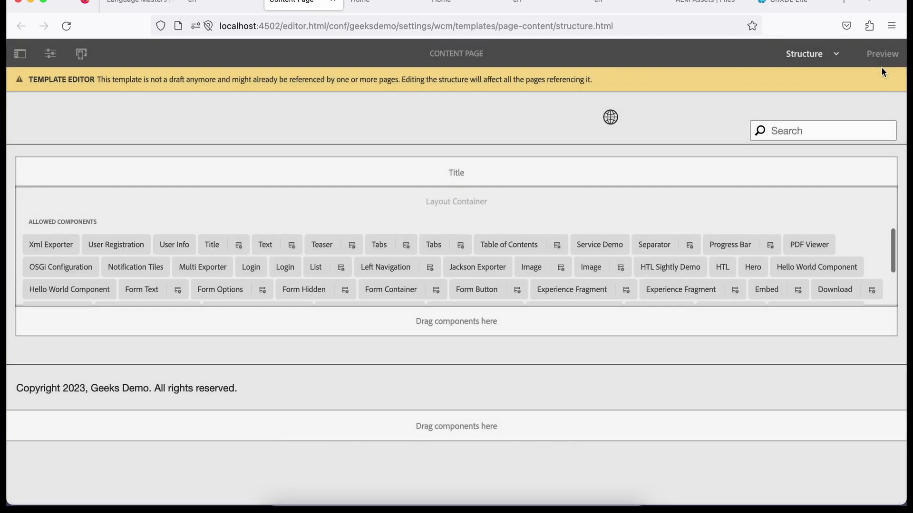
# Reload the en page and check its component list for the newly allowed AEM GEEKS components
pyautogui.click(191, 4)
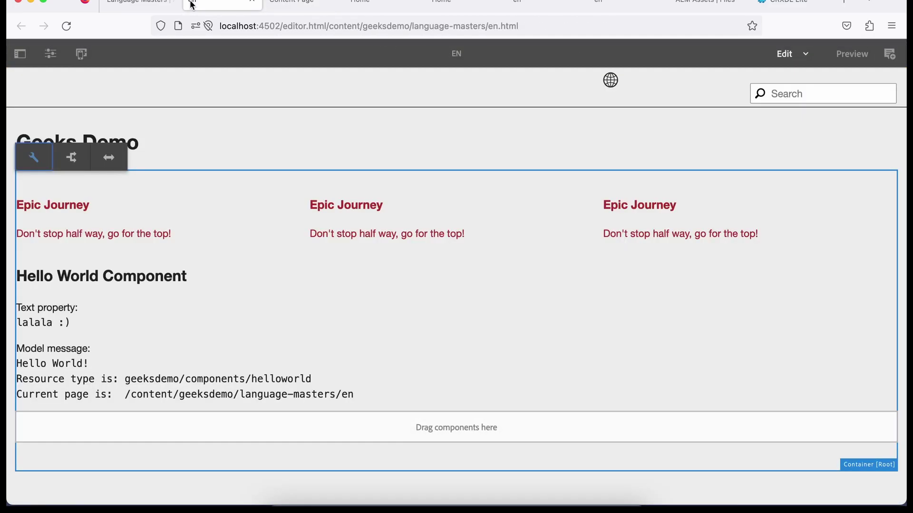
pyautogui.click(68, 26)
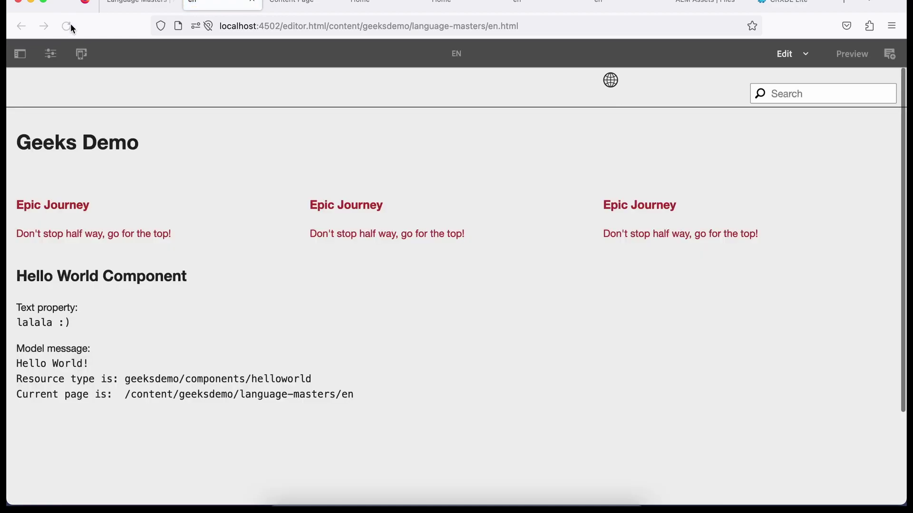
pyautogui.click(18, 53)
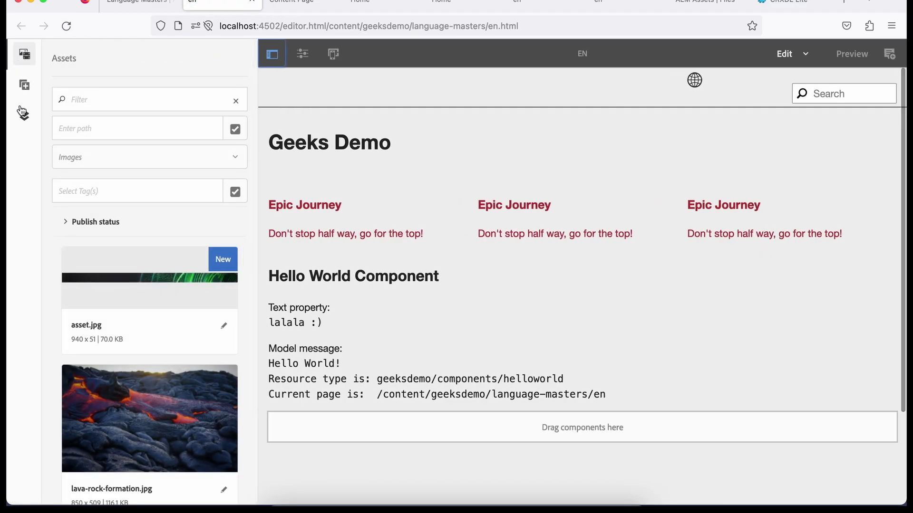
pyautogui.click(22, 113)
pyautogui.click(24, 85)
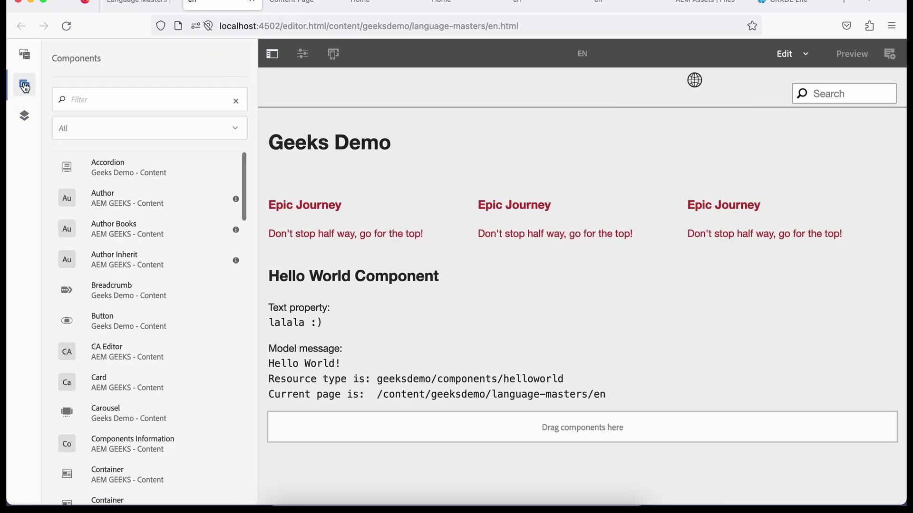
pyautogui.scroll(-5, 147, 302)
pyautogui.scroll(-6, 147, 302)
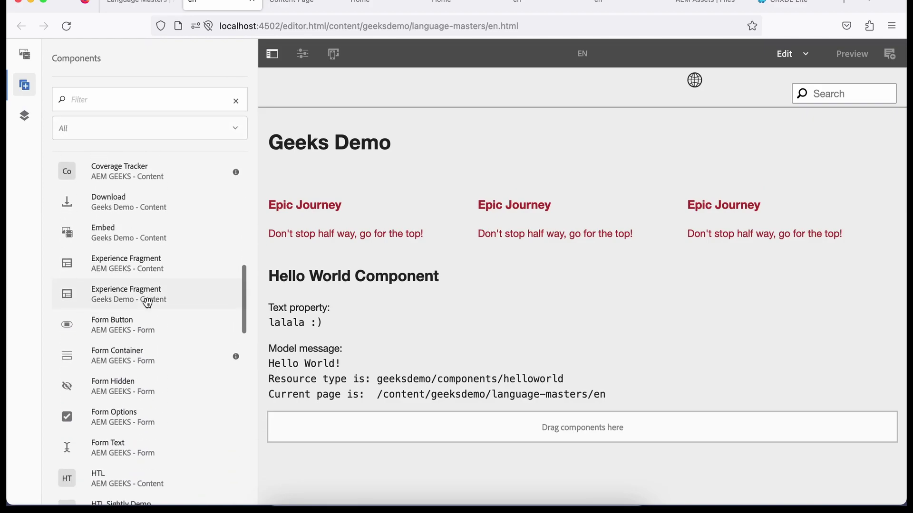
pyautogui.scroll(-1, 147, 301)
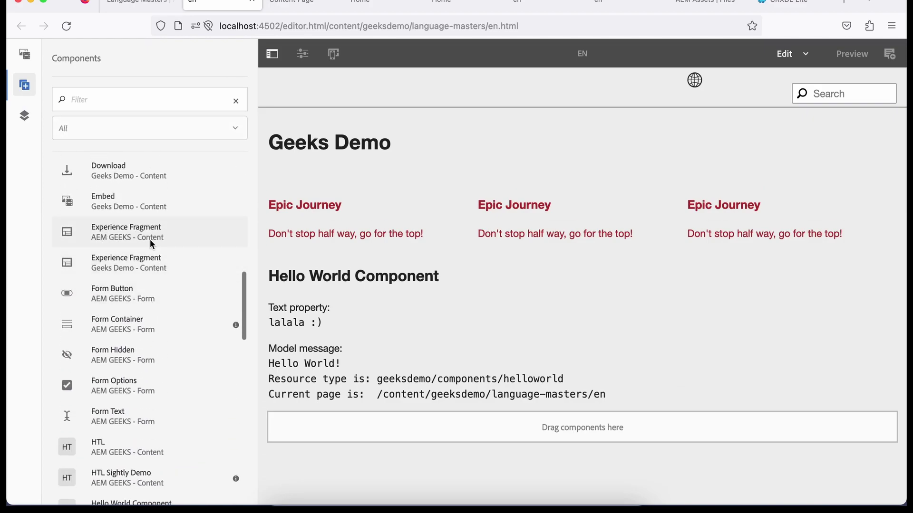
# Review the Geeks Demo and AEM GEEKS components insertable in the en page's container, and close the list without inserting any
pyautogui.moveTo(149, 238); pyautogui.dragTo(421, 442)
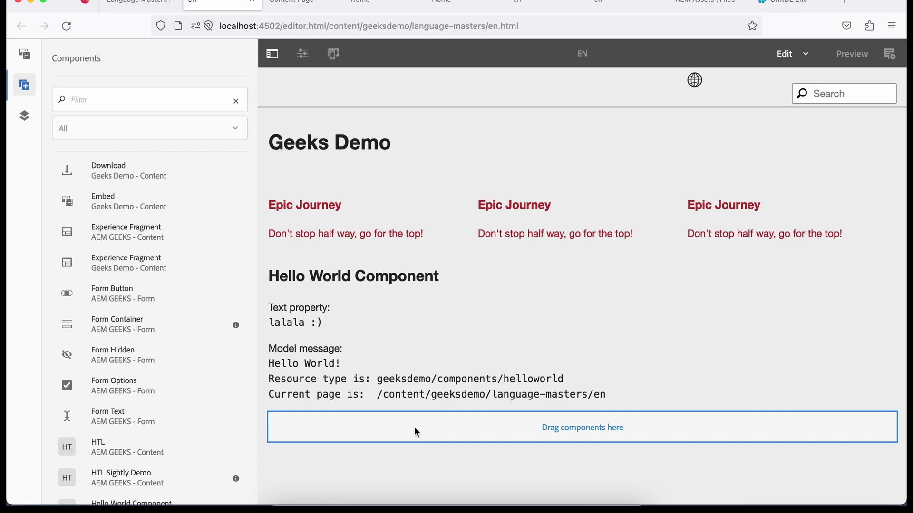
pyautogui.click(415, 432)
pyautogui.click(290, 405)
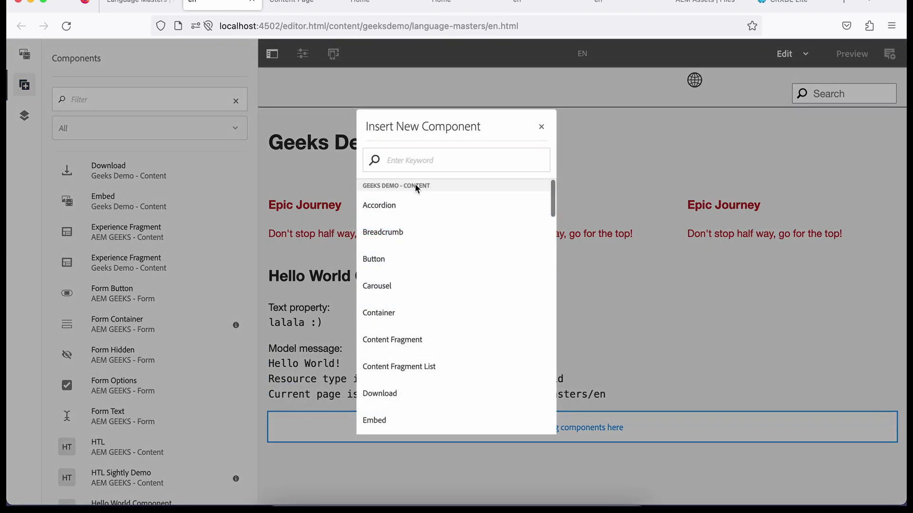
pyautogui.scroll(-6, 419, 314)
pyautogui.scroll(-5, 422, 316)
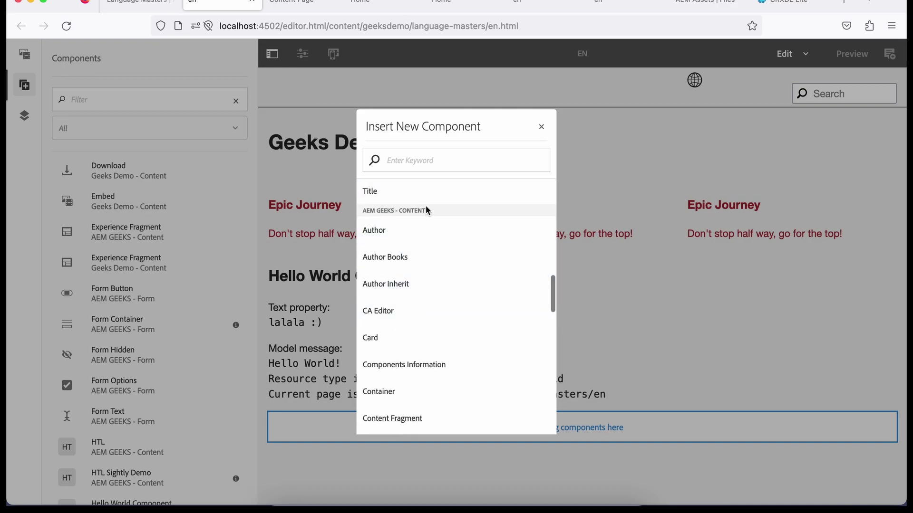
pyautogui.click(445, 265)
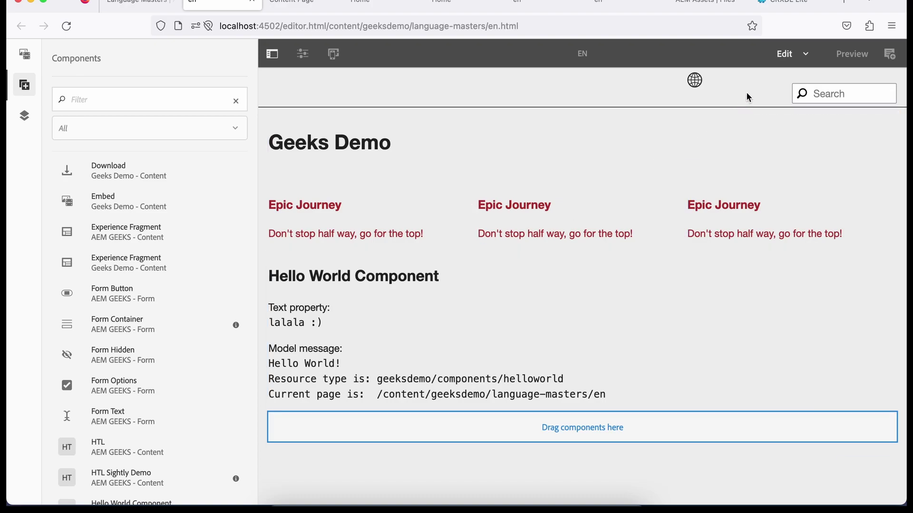
# Switch to CRXDE Lite and inspect the properties of the button component under /apps/geeksdemo/components, including sling:resourceSuperType
pyautogui.click(781, 3)
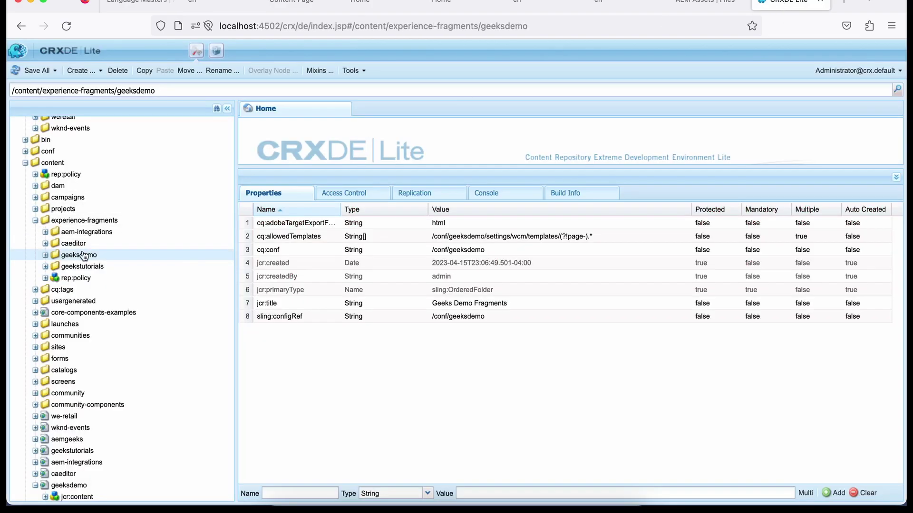
pyautogui.scroll(15, 81, 251)
pyautogui.scroll(-4, 95, 286)
pyautogui.doubleClick(76, 227)
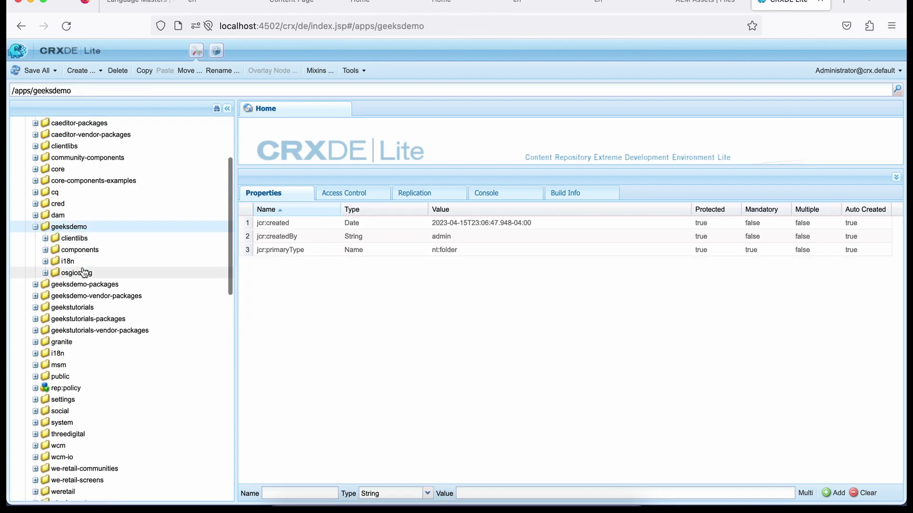
pyautogui.doubleClick(79, 249)
pyautogui.scroll(-2, 138, 328)
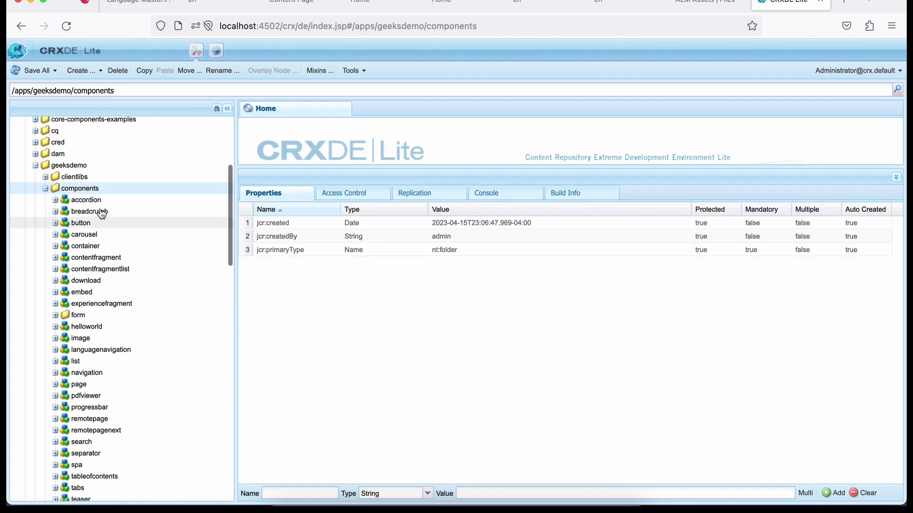
pyautogui.scroll(-1, 95, 270)
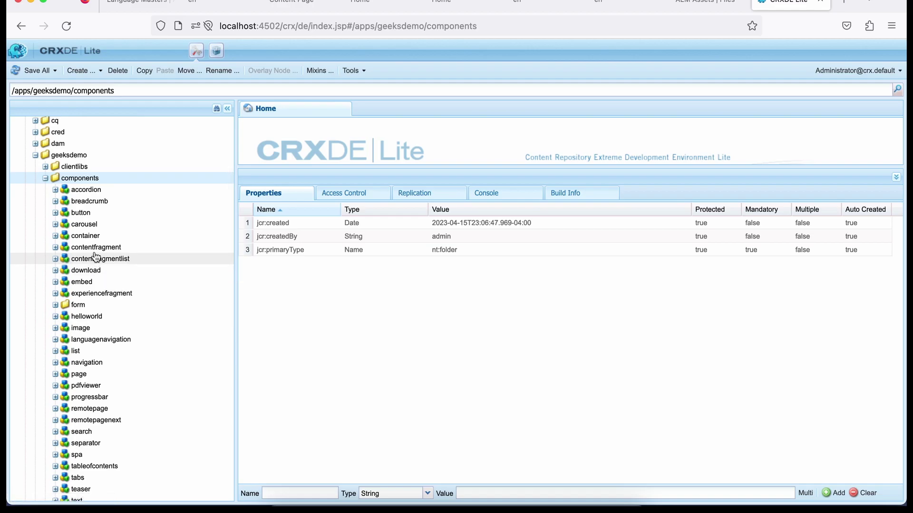
pyautogui.click(72, 213)
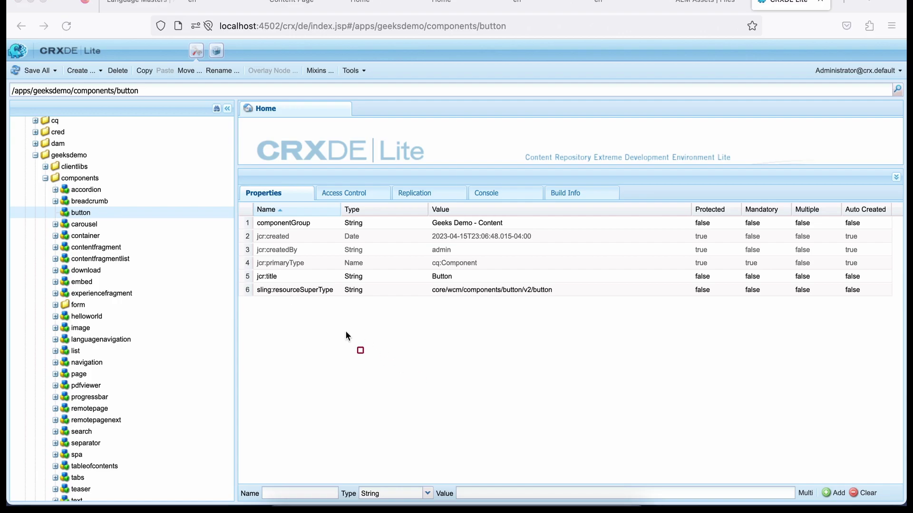
pyautogui.moveTo(250, 281); pyautogui.dragTo(586, 306)
# Collapse the apps and content trees and review the repository's top-level folders, comparing apps with libs
pyautogui.scroll(6, 170, 219)
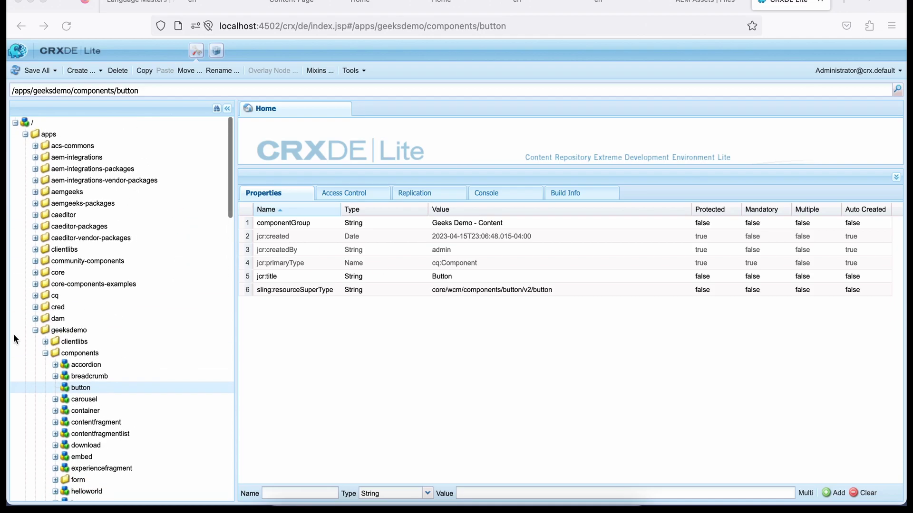
pyautogui.click(25, 134)
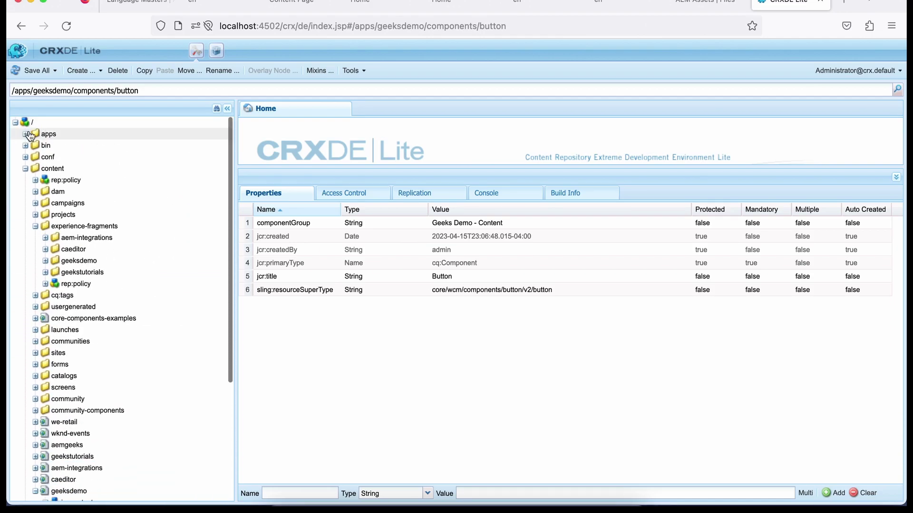
pyautogui.click(26, 168)
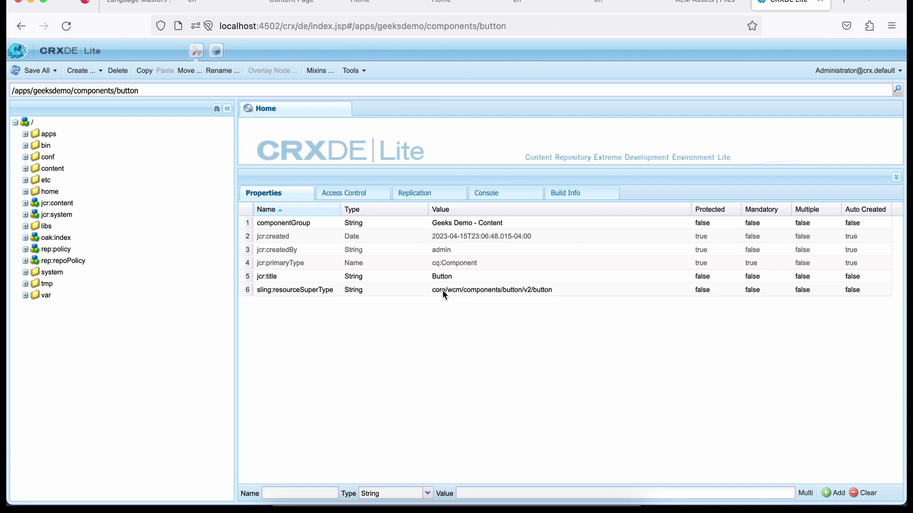
pyautogui.doubleClick(46, 134)
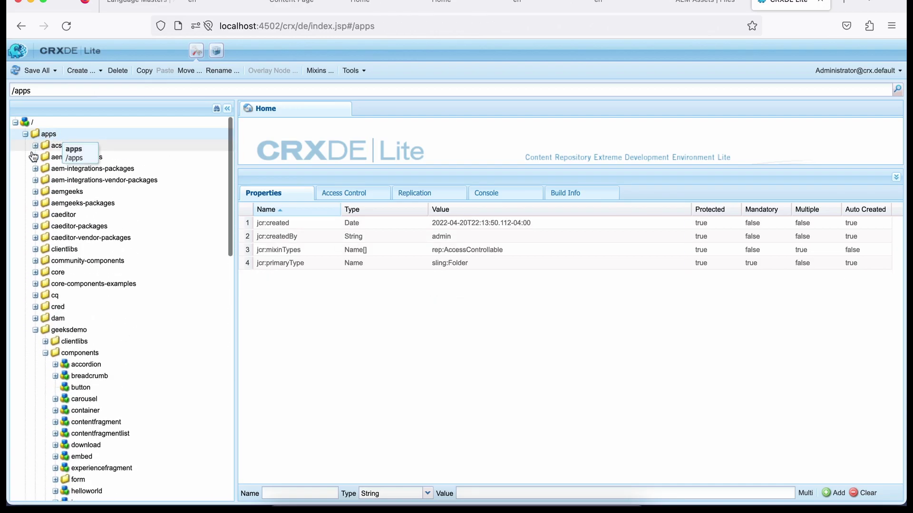
pyautogui.click(25, 135)
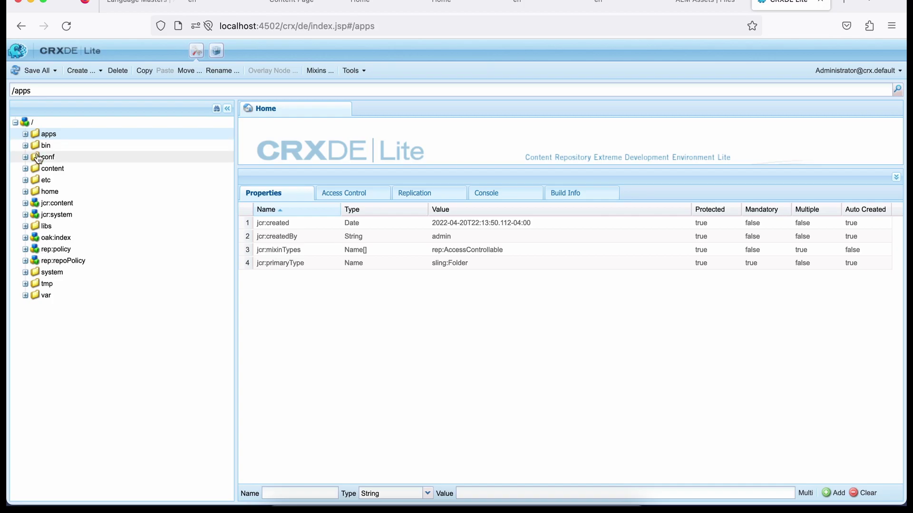
pyautogui.click(26, 135)
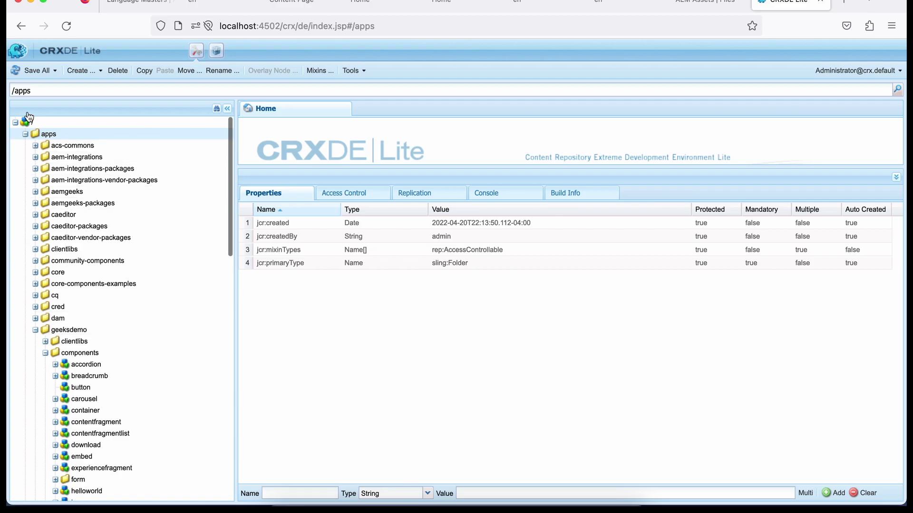
pyautogui.click(25, 134)
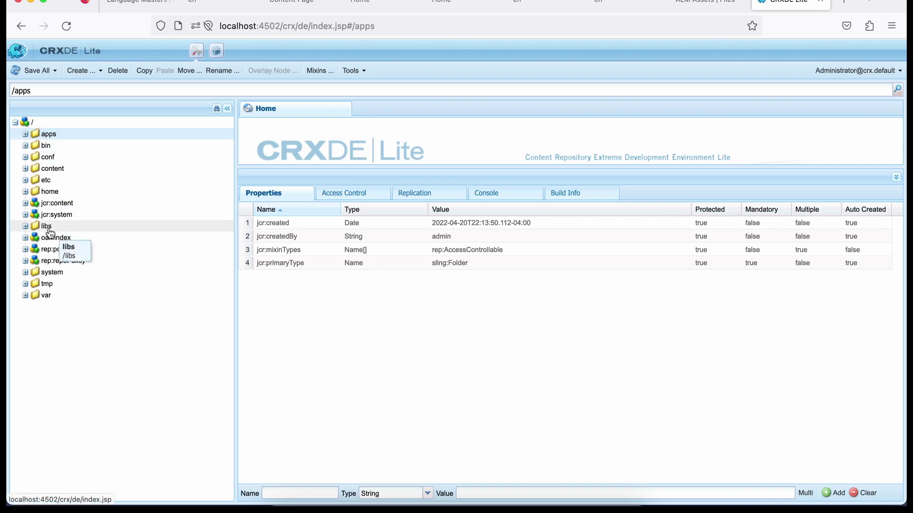
# Go back to the geeksdemo button component under apps and check its resource super type path
pyautogui.click(25, 134)
pyautogui.scroll(-3, 107, 376)
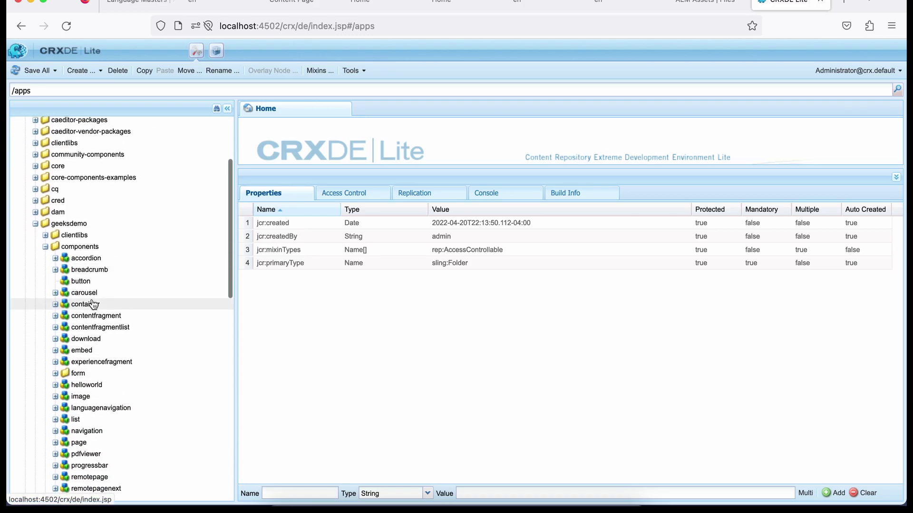
pyautogui.click(83, 282)
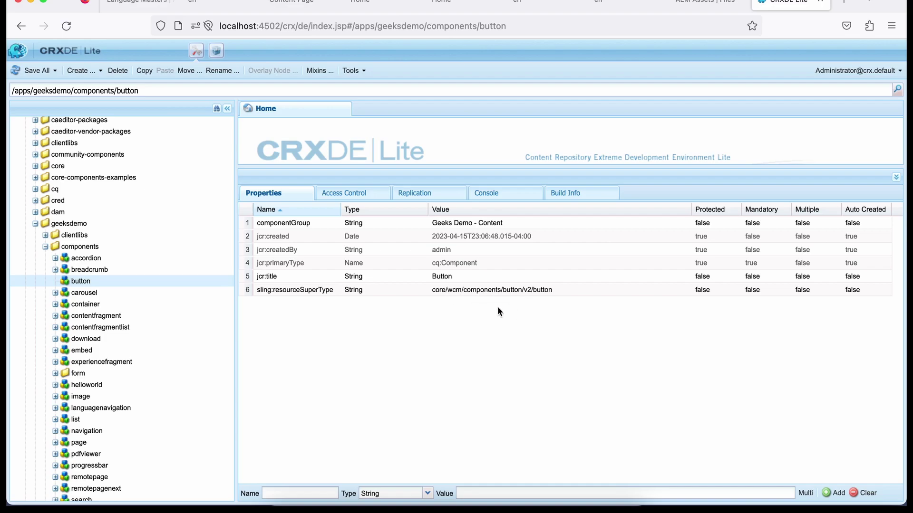
# Locate the inherited component at /apps/core/wcm/components/button/v2/button and examine its properties and child nodes
pyautogui.scroll(3, 185, 383)
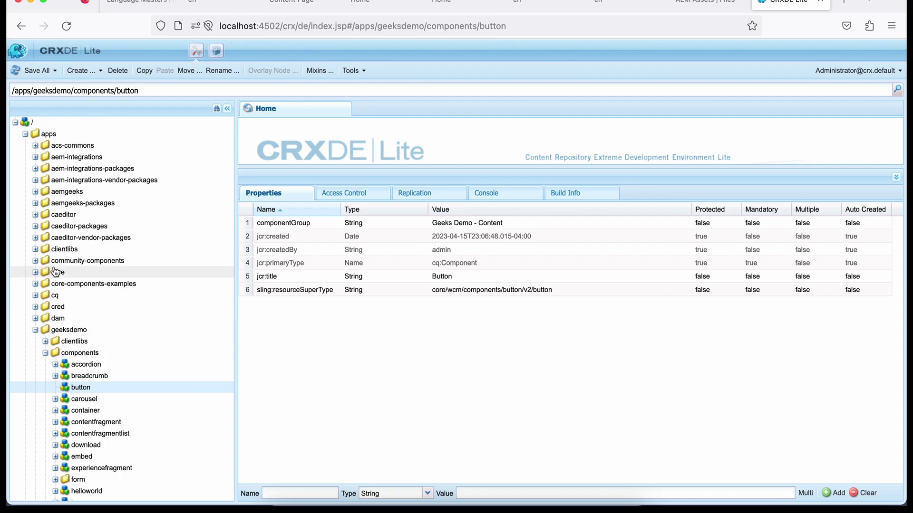
pyautogui.click(36, 272)
pyautogui.click(45, 284)
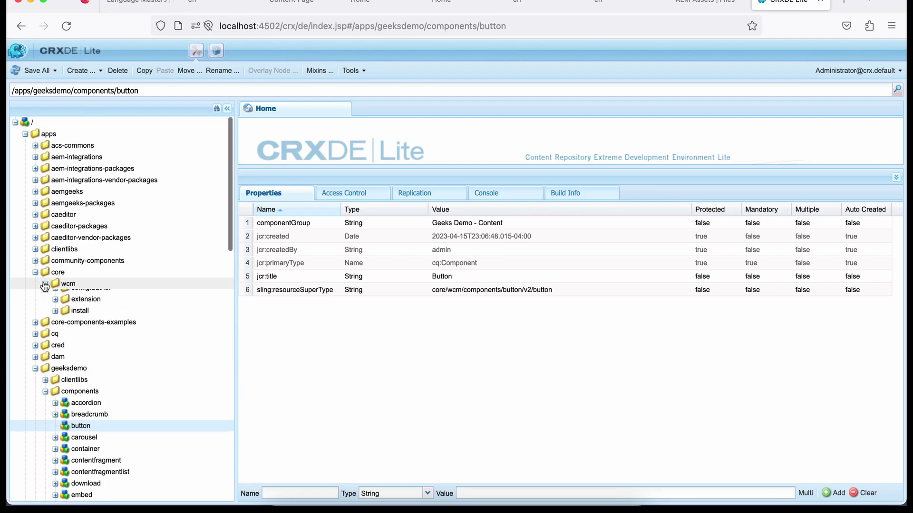
pyautogui.click(56, 295)
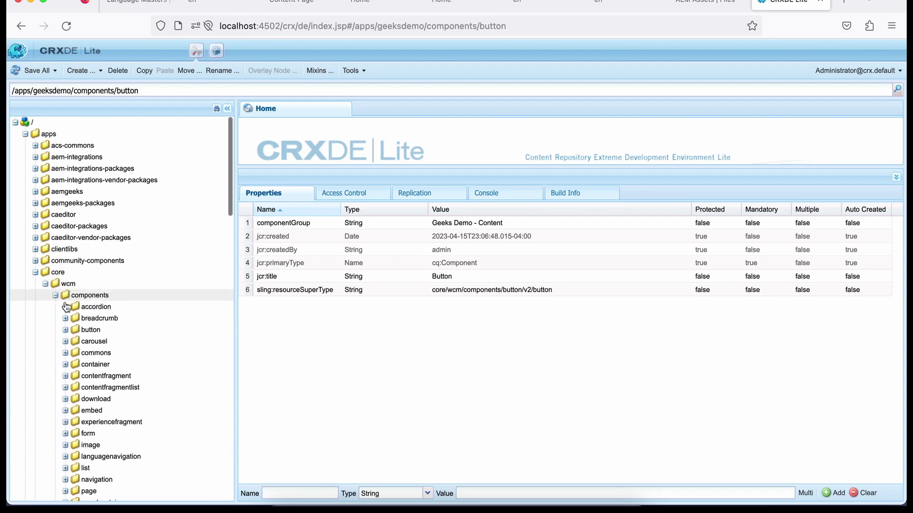
pyautogui.scroll(-1, 82, 303)
pyautogui.click(65, 295)
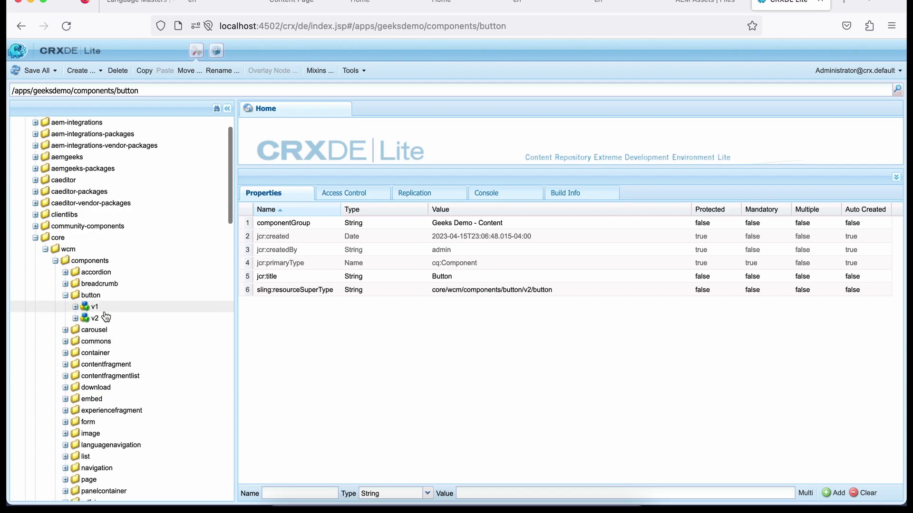
pyautogui.click(75, 319)
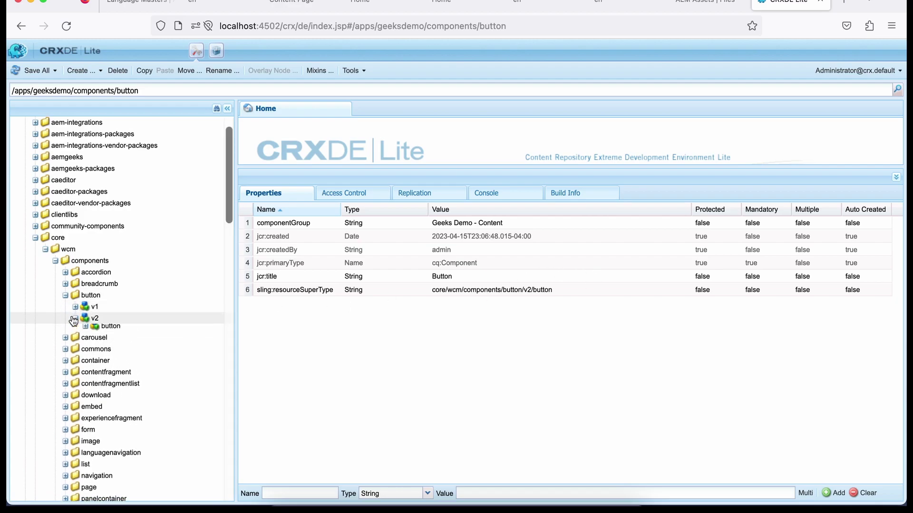
pyautogui.doubleClick(111, 329)
pyautogui.scroll(-1, 125, 328)
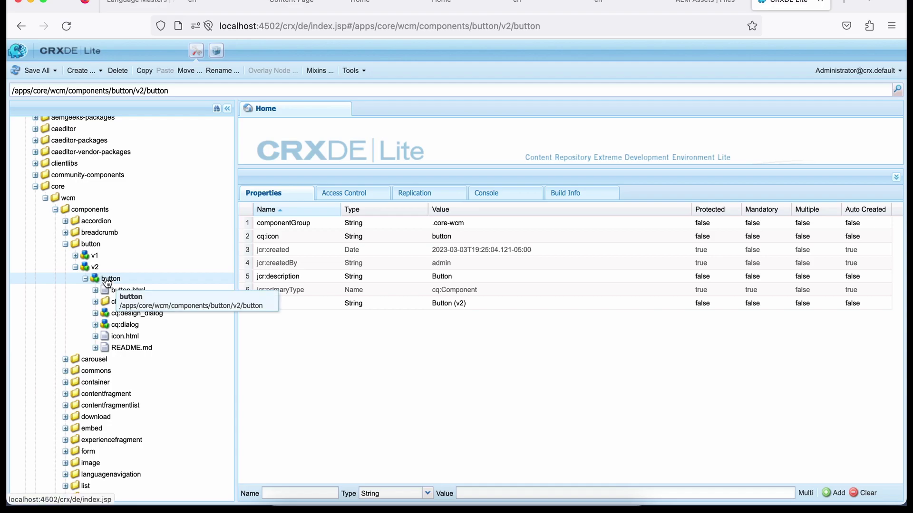
# Compare the geeksdemo button component's properties with the files and dialogs of the core v2 button it inherits from
pyautogui.scroll(-15, 109, 276)
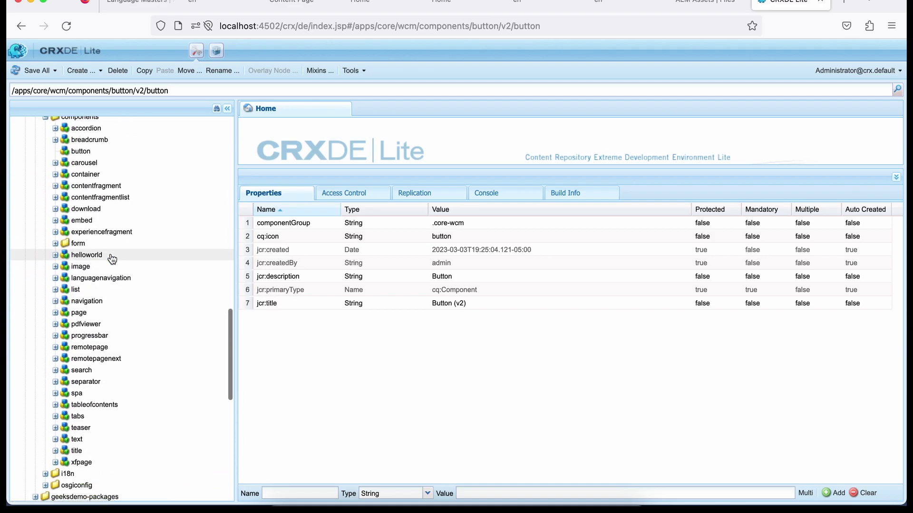
pyautogui.scroll(1, 112, 259)
pyautogui.click(88, 219)
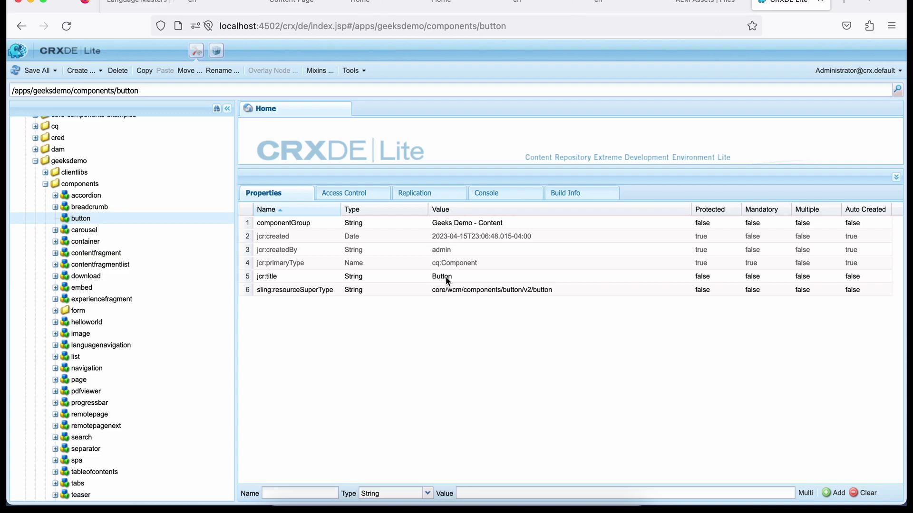
pyautogui.scroll(10, 132, 265)
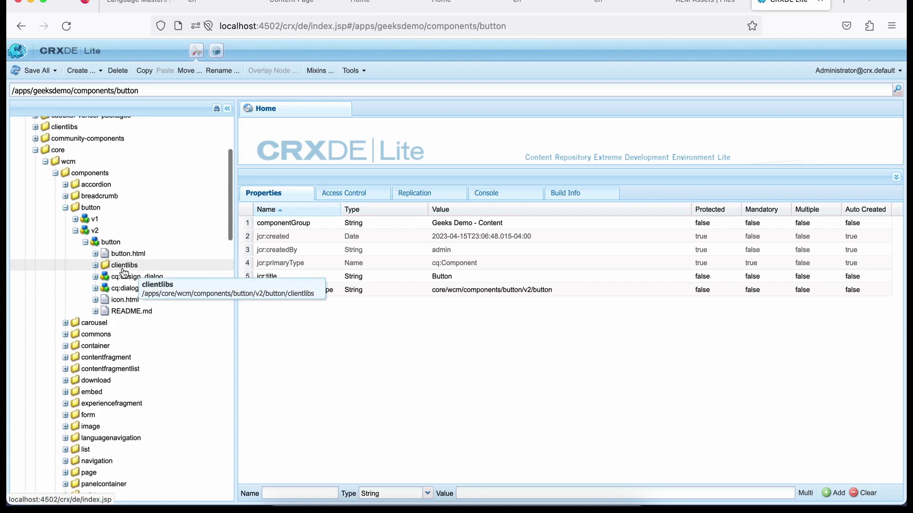
pyautogui.scroll(-2, 135, 350)
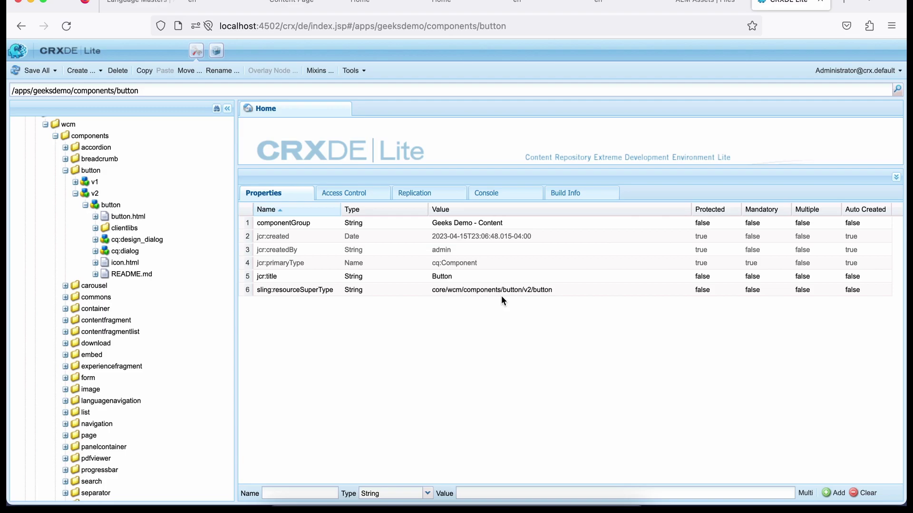
pyautogui.scroll(-15, 106, 246)
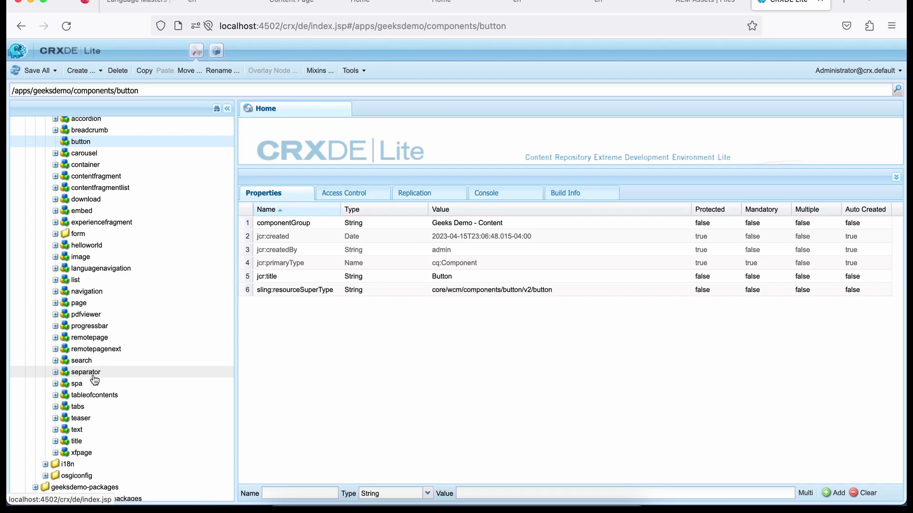
# Take the content path from the en page's editor URL and go to /content/geeksdemo/language-masters/en in CRXDE Lite
pyautogui.press('super+2')
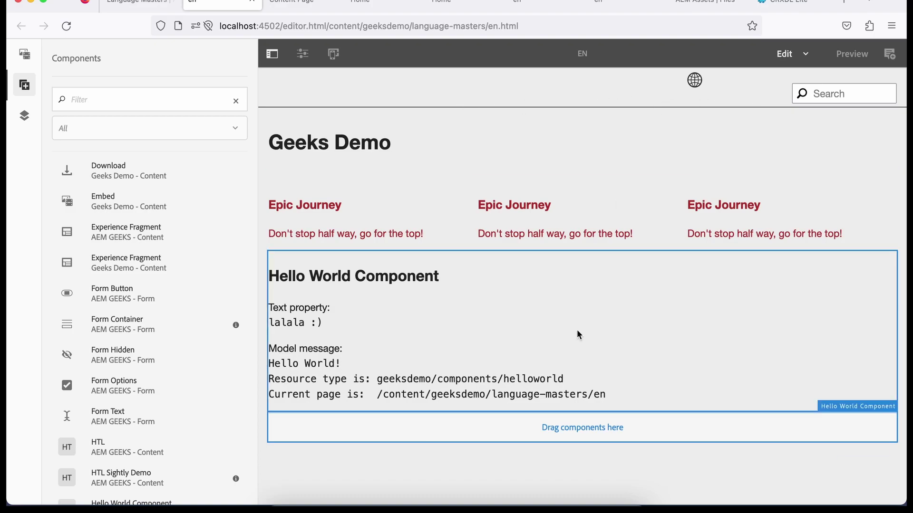
pyautogui.scroll(-2, 547, 409)
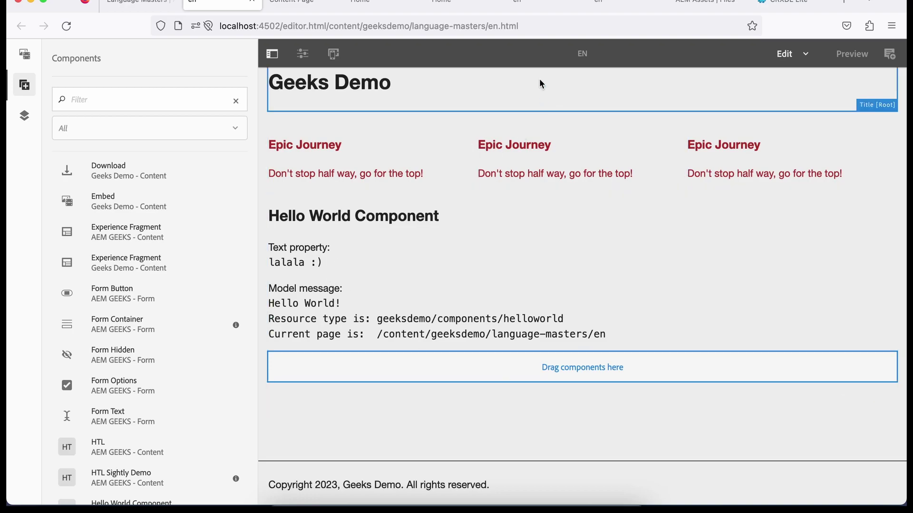
pyautogui.moveTo(496, 26); pyautogui.dragTo(326, 26)
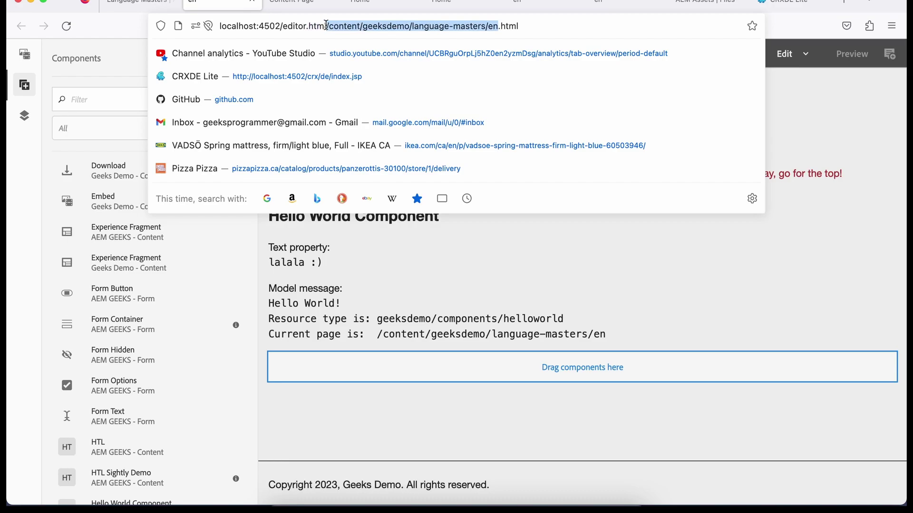
pyautogui.click(786, 3)
pyautogui.click(238, 90)
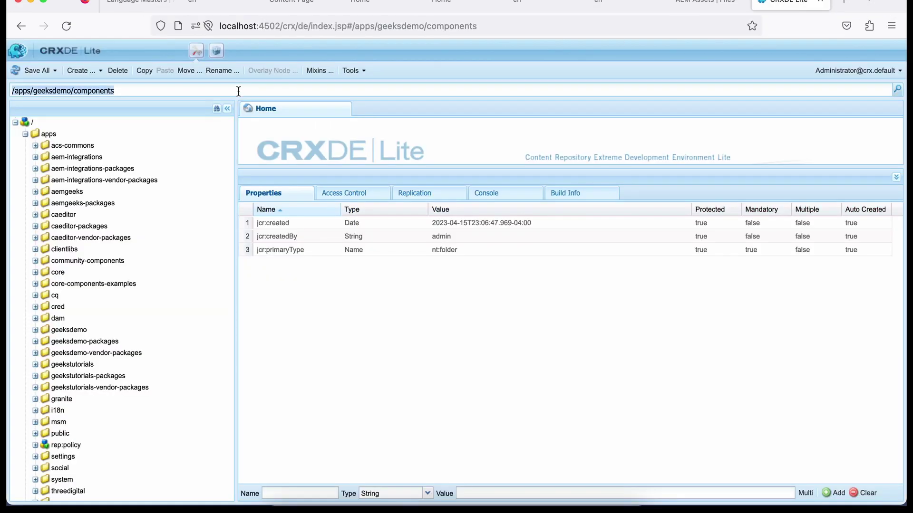
pyautogui.write('/content/geeksdemo/language-masters/en')
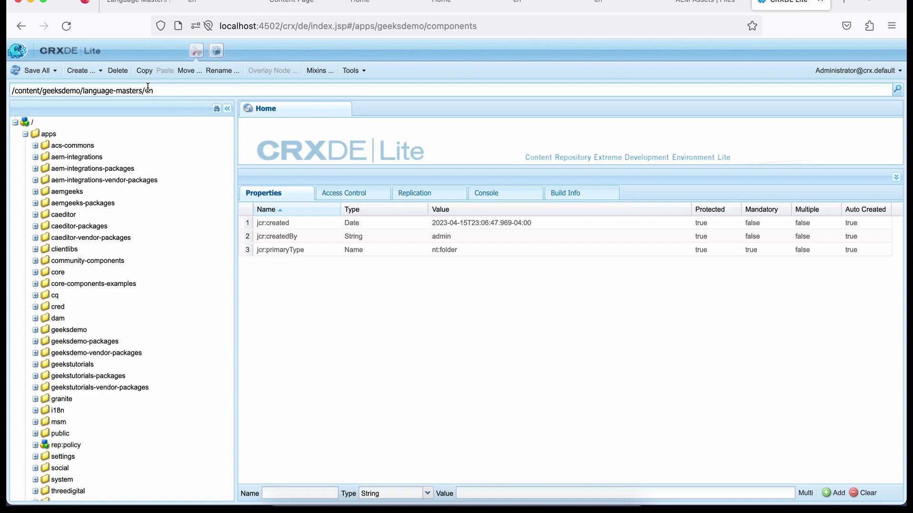
pyautogui.press('Return')
pyautogui.scroll(-5, 131, 272)
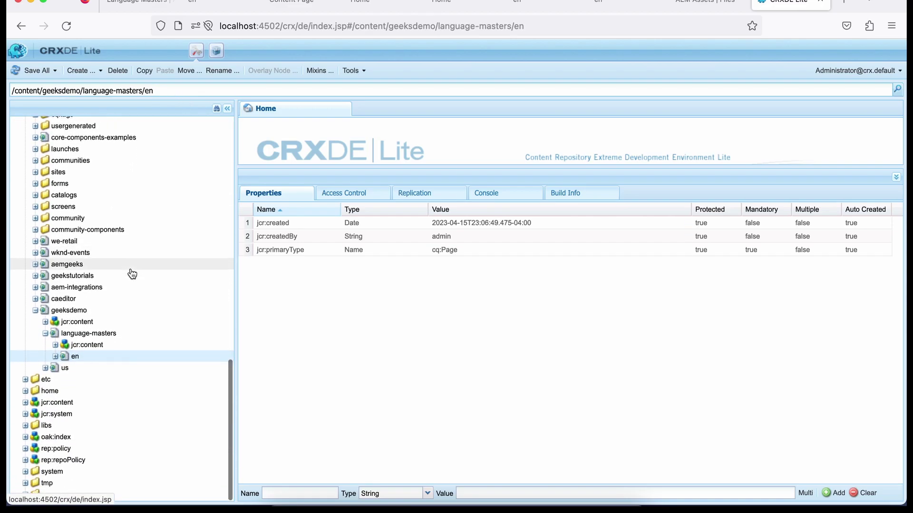
# Inspect the en page's jcr:content node, focusing on its cq:template property
pyautogui.click(55, 357)
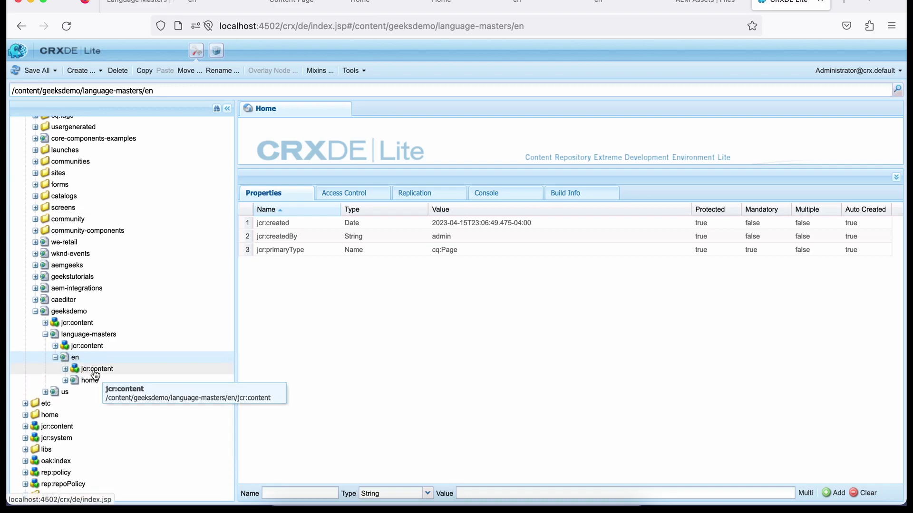
pyautogui.click(94, 371)
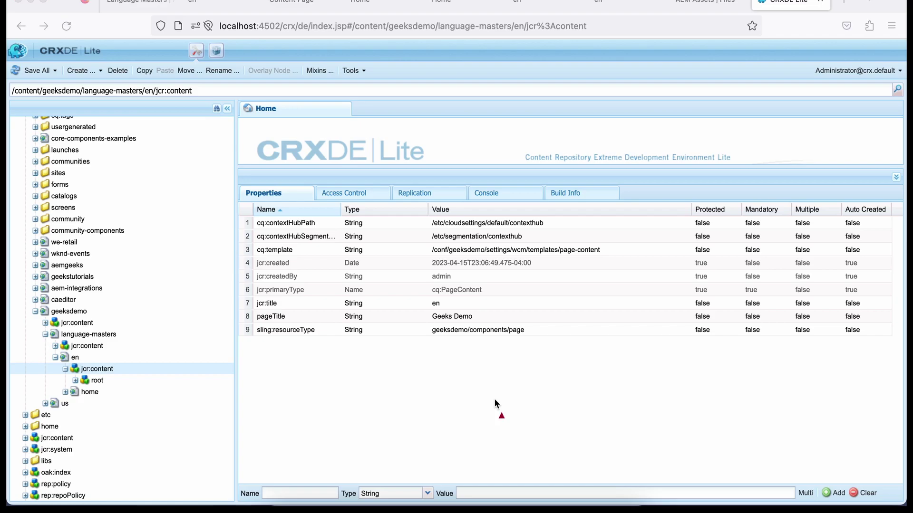
pyautogui.moveTo(245, 244); pyautogui.dragTo(358, 239)
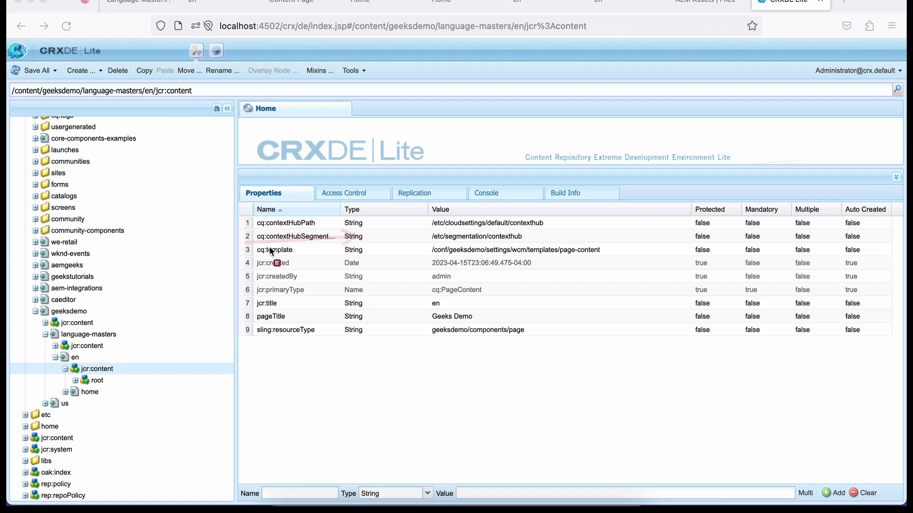
pyautogui.moveTo(250, 245)
pyautogui.mouseDown()
pyautogui.moveTo(644, 264)
pyautogui.moveTo(627, 259)
pyautogui.mouseUp()
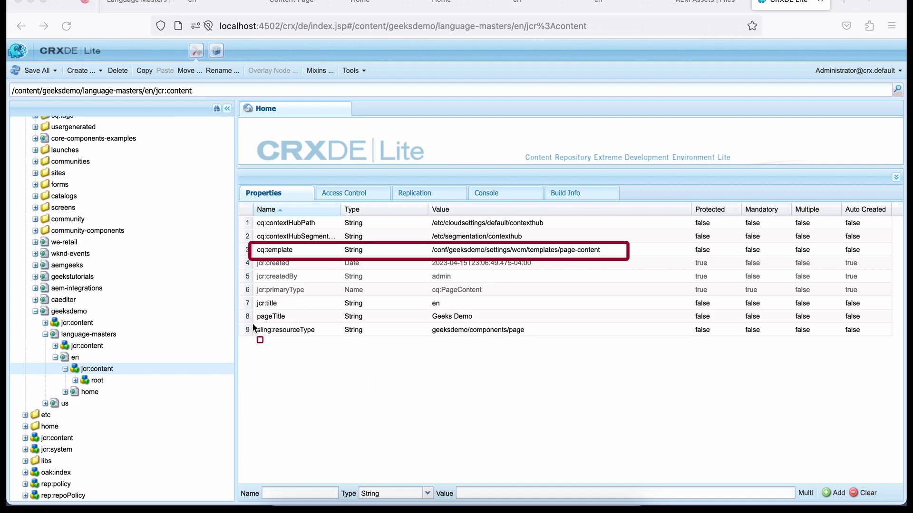
# Follow the en page's sling:resourceType property to the page component at /apps/geeksdemo/components/page
pyautogui.moveTo(252, 322)
pyautogui.mouseDown()
pyautogui.moveTo(394, 338)
pyautogui.moveTo(551, 340)
pyautogui.mouseUp()
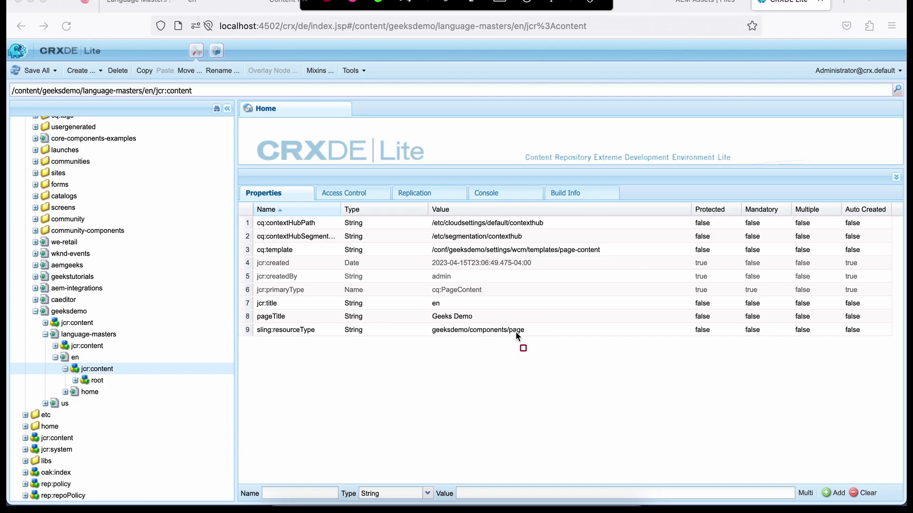
pyautogui.click(96, 380)
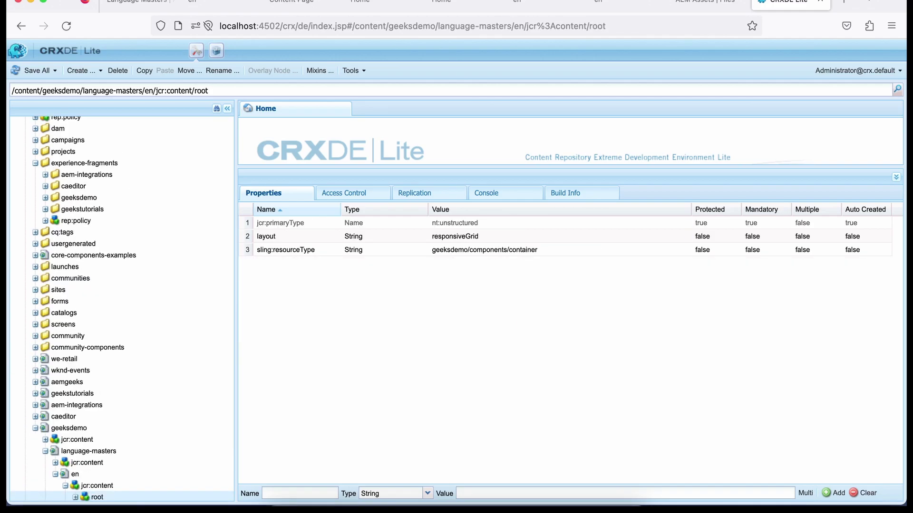
pyautogui.scroll(15, 108, 458)
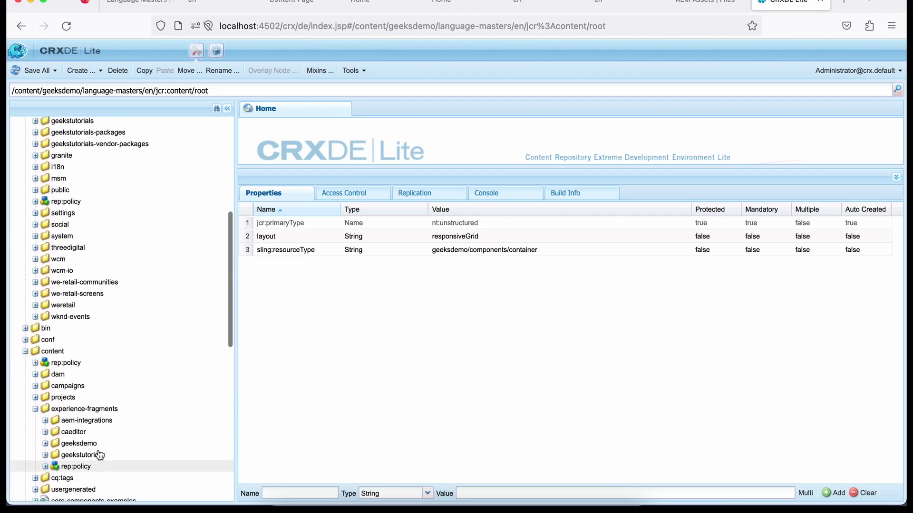
pyautogui.scroll(-3, 99, 455)
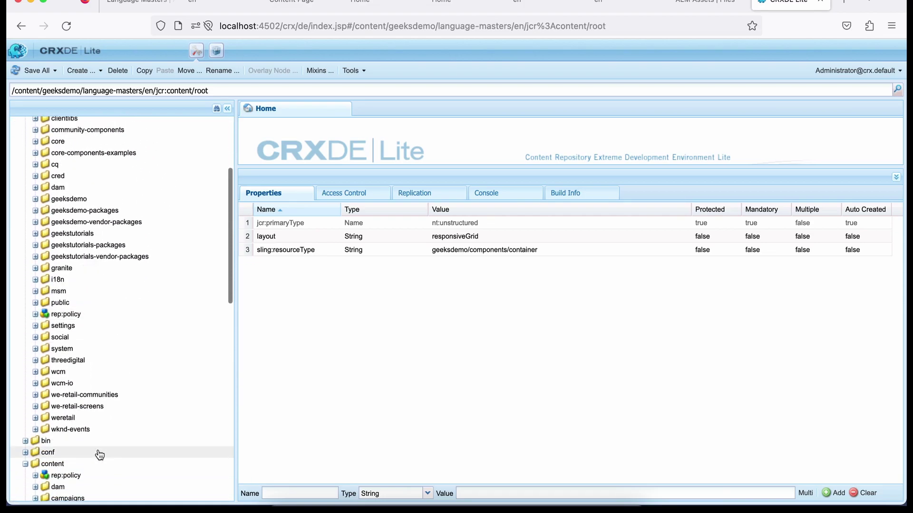
pyautogui.click(35, 199)
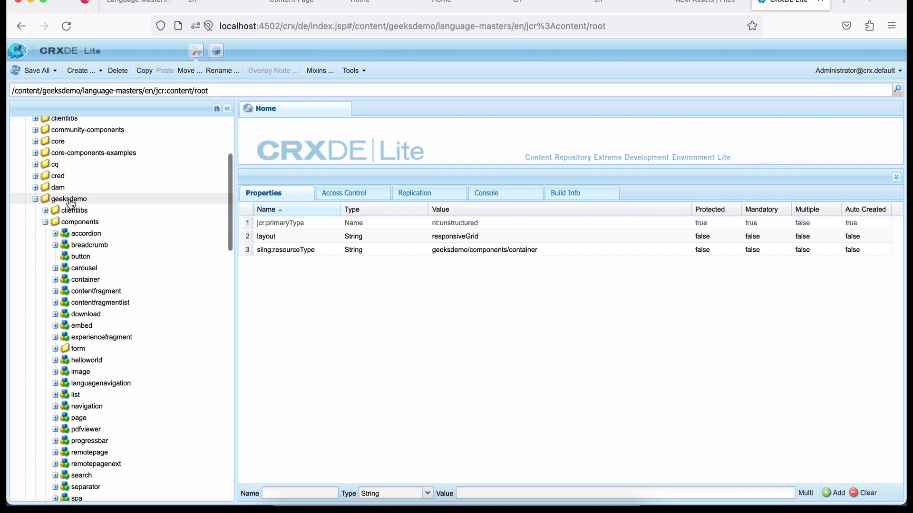
pyautogui.scroll(-5, 92, 321)
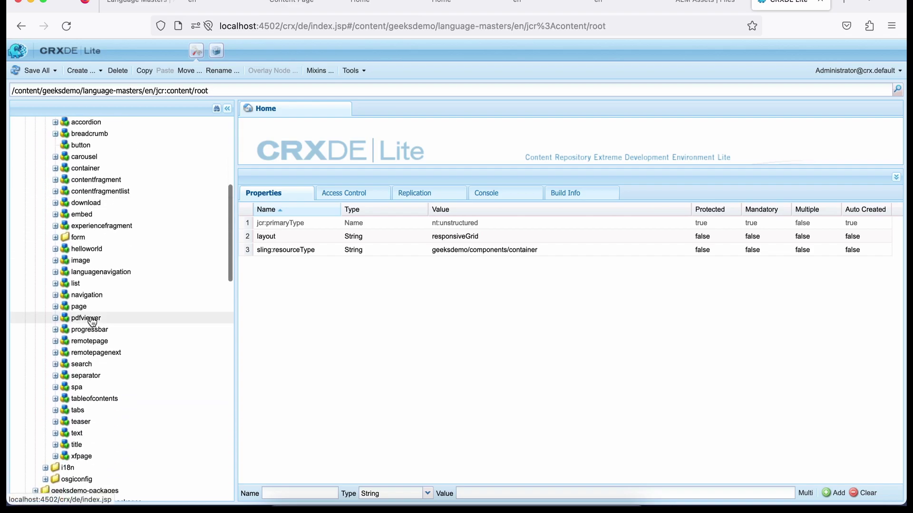
pyautogui.doubleClick(80, 307)
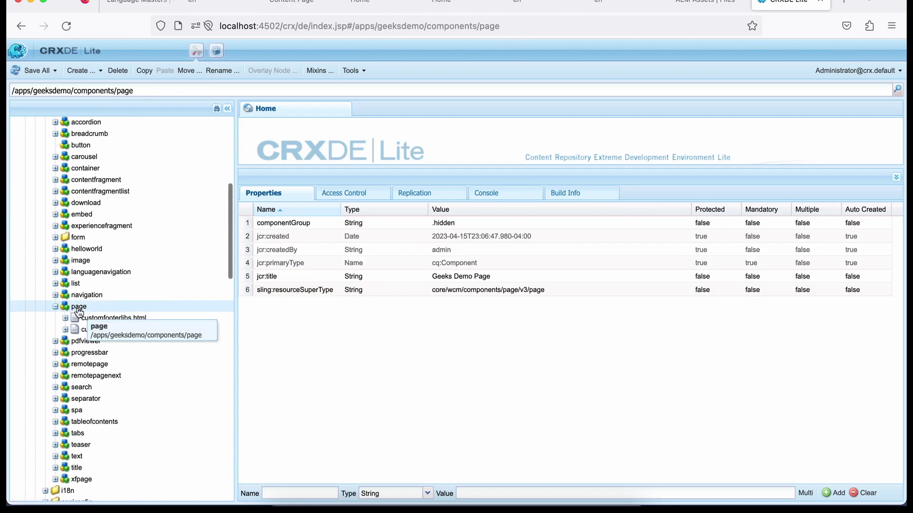
# View the geeksdemo page component's customfooterlibs.html file and examine the component's sling:resourceSuperType property
pyautogui.doubleClick(119, 321)
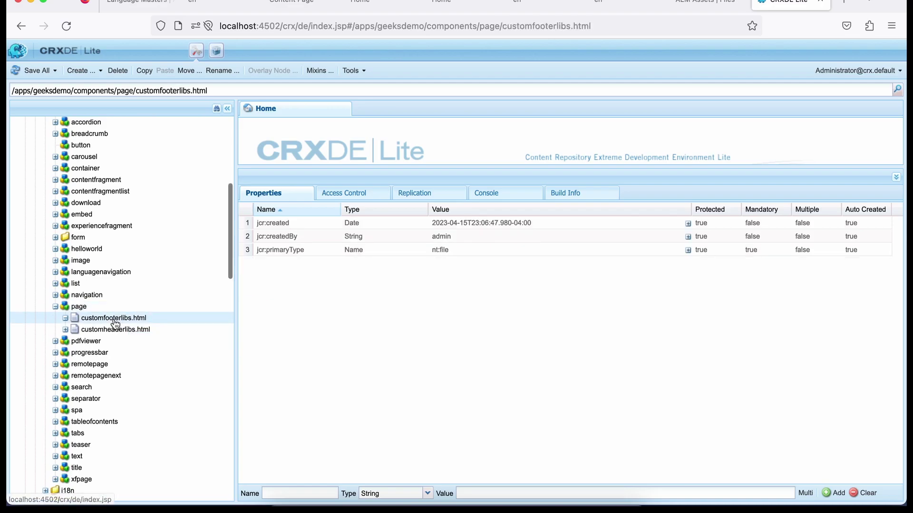
pyautogui.moveTo(537, 167); pyautogui.dragTo(537, 298)
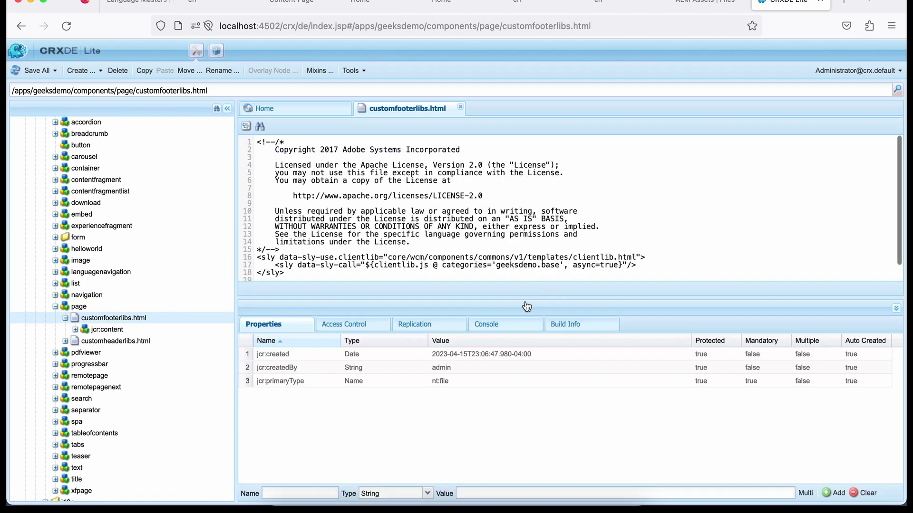
pyautogui.moveTo(525, 299); pyautogui.dragTo(526, 211)
pyautogui.moveTo(125, 306); pyautogui.dragTo(459, 353)
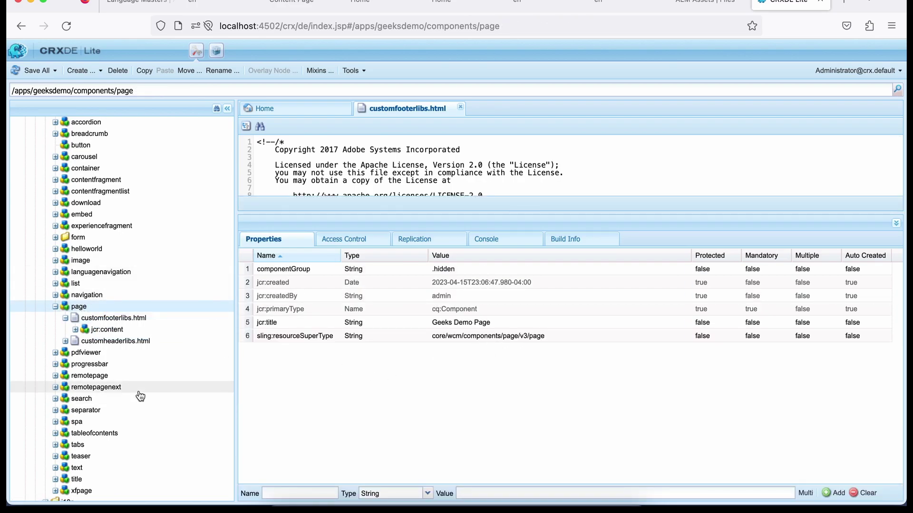
# Locate the inherited component at /apps/core/wcm/components/page/v3/page, examine its properties and files, and collapse the core page folder
pyautogui.scroll(10, 139, 393)
pyautogui.scroll(-2, 138, 393)
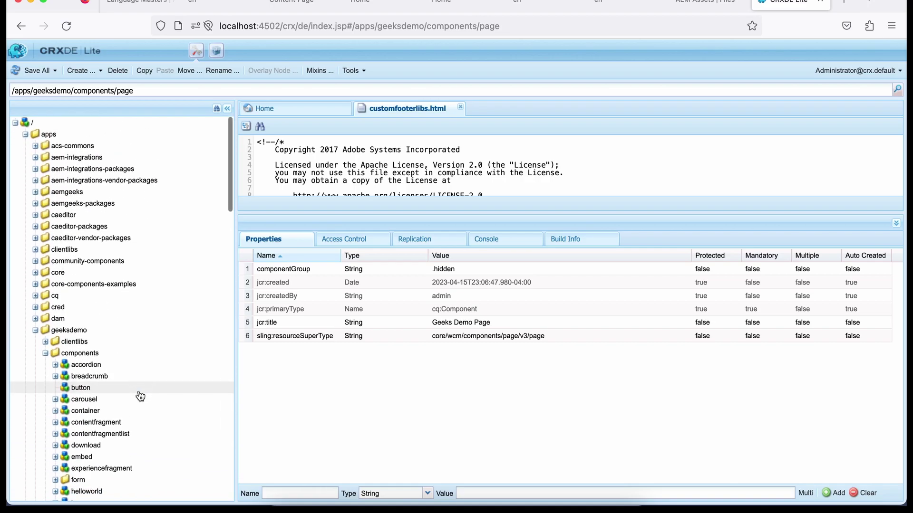
pyautogui.click(36, 272)
pyautogui.click(64, 331)
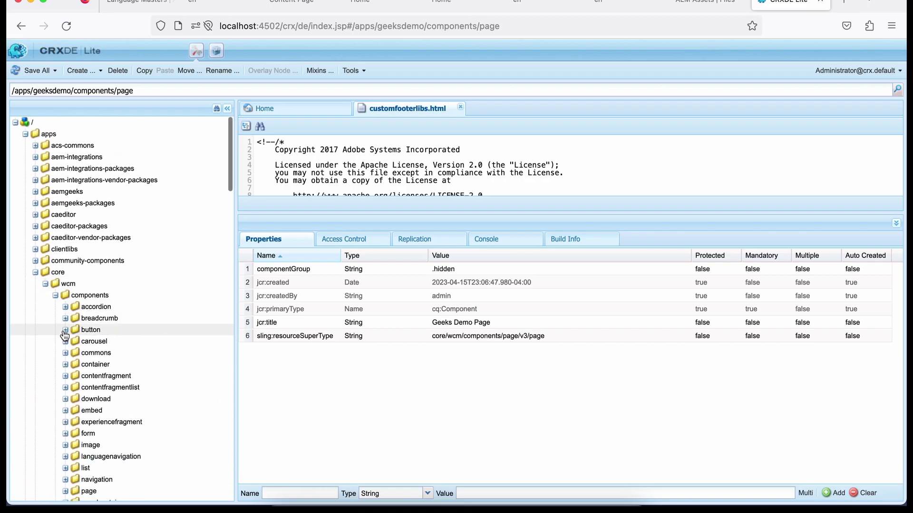
pyautogui.scroll(-6, 79, 356)
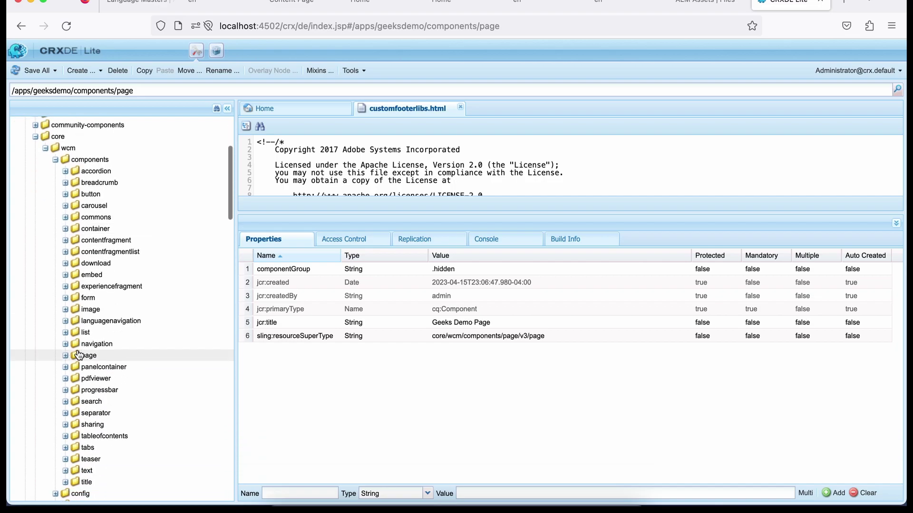
pyautogui.click(66, 323)
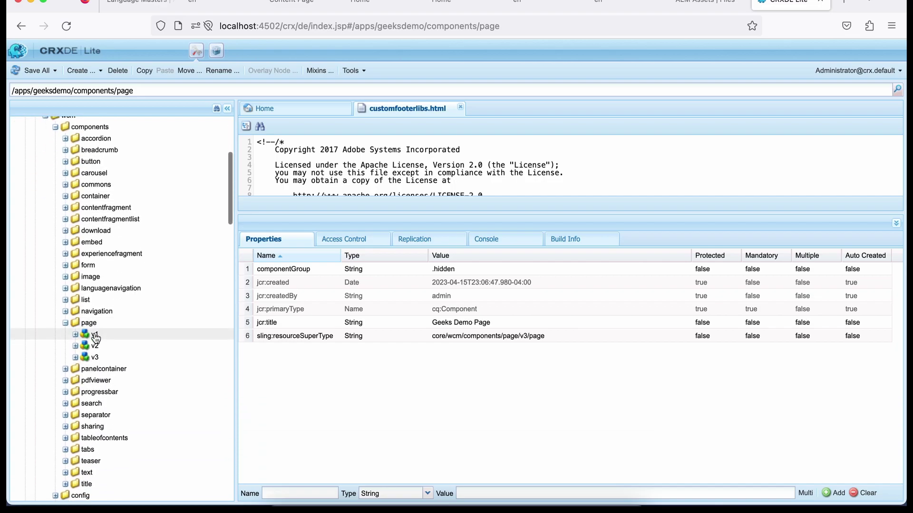
pyautogui.click(99, 361)
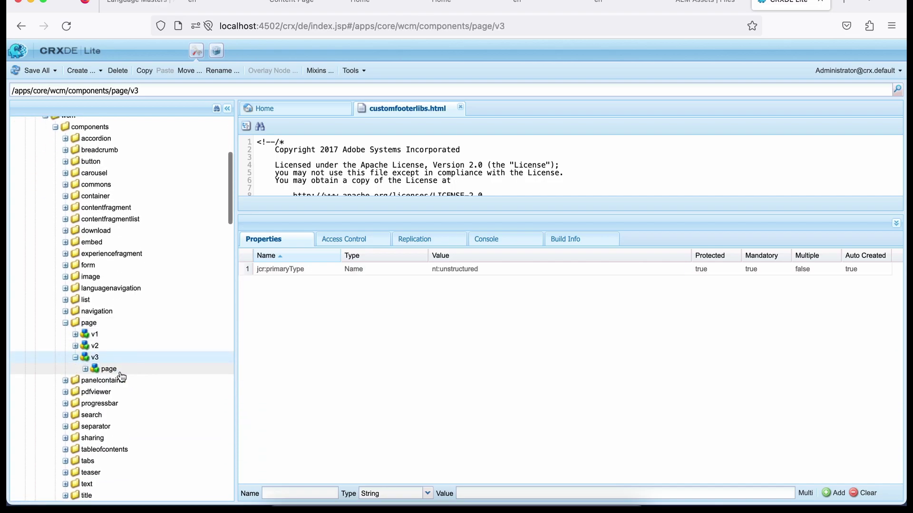
pyautogui.click(110, 370)
pyautogui.scroll(-3, 128, 304)
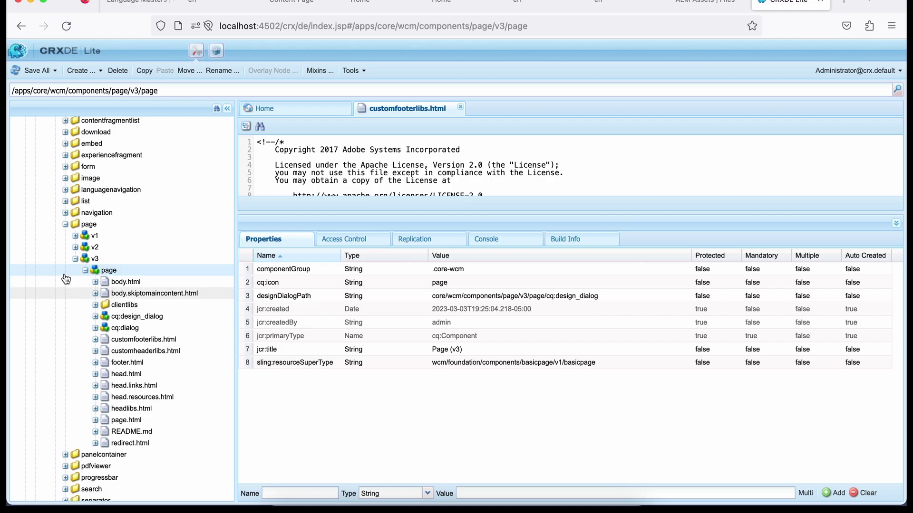
pyautogui.click(76, 260)
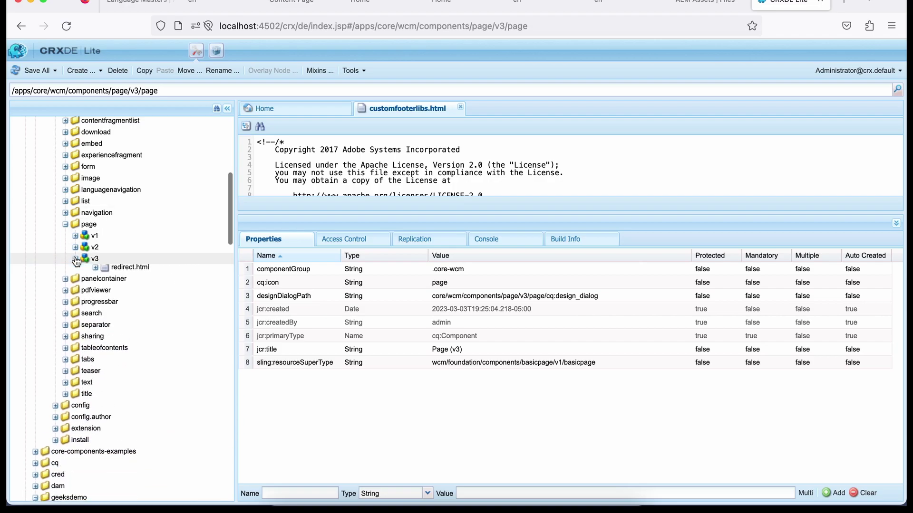
pyautogui.click(66, 225)
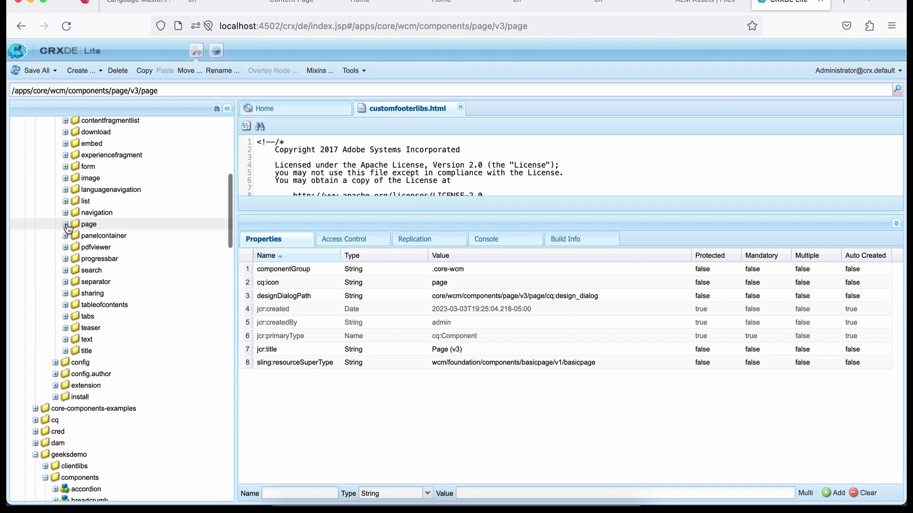
pyautogui.scroll(2, 68, 229)
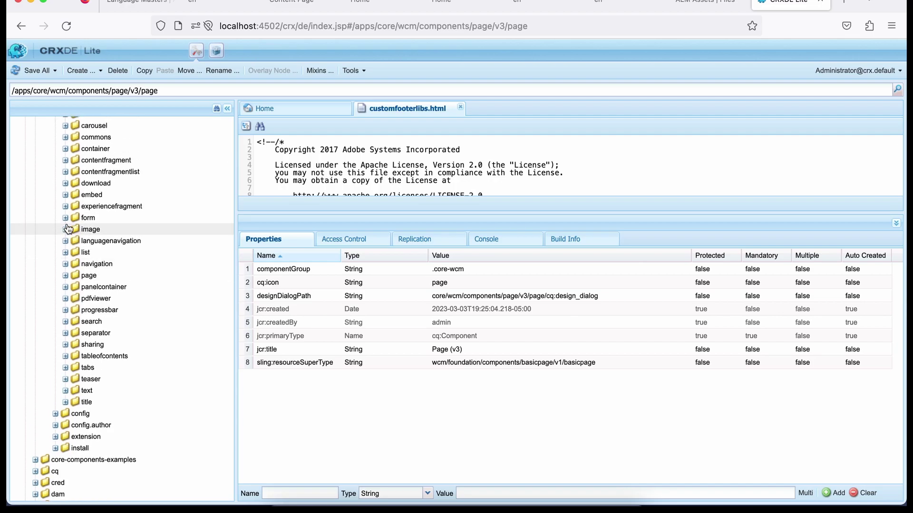
# Return to the en page's editor and review the page content from the Hello World Component to the footer
pyautogui.click(219, 2)
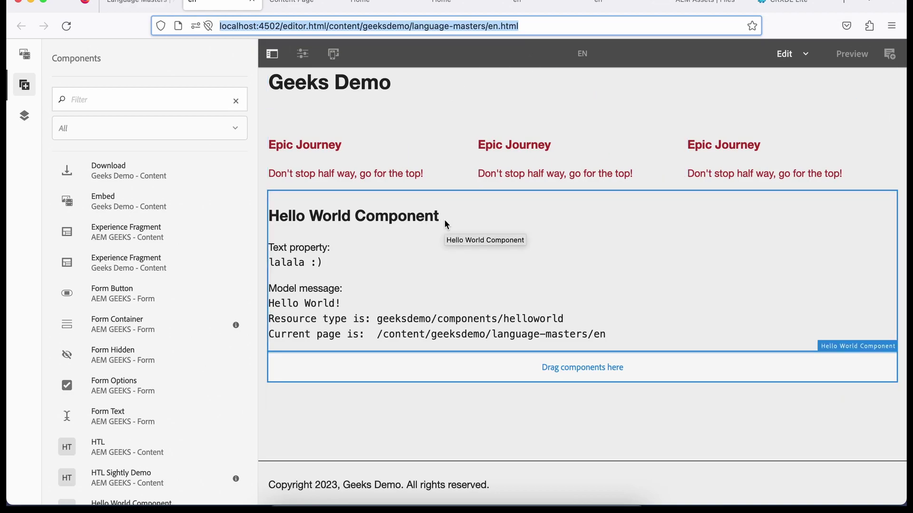
pyautogui.scroll(-2, 457, 356)
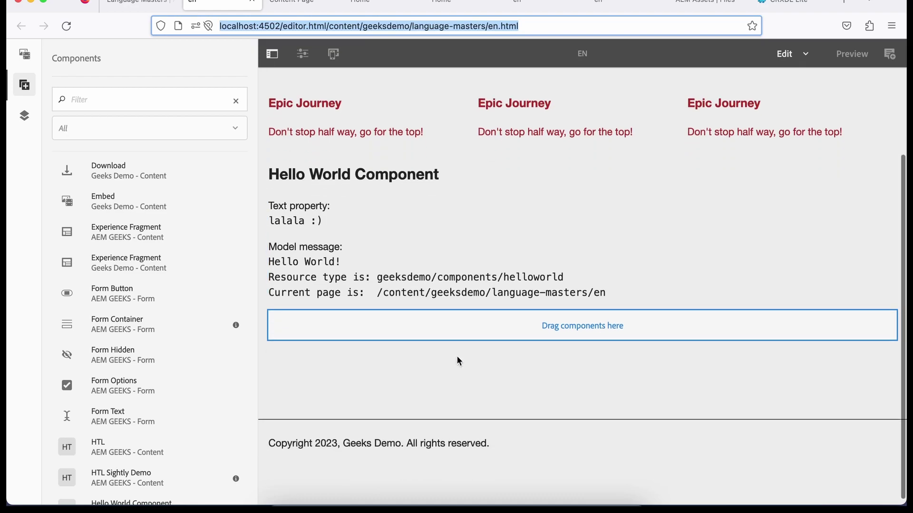